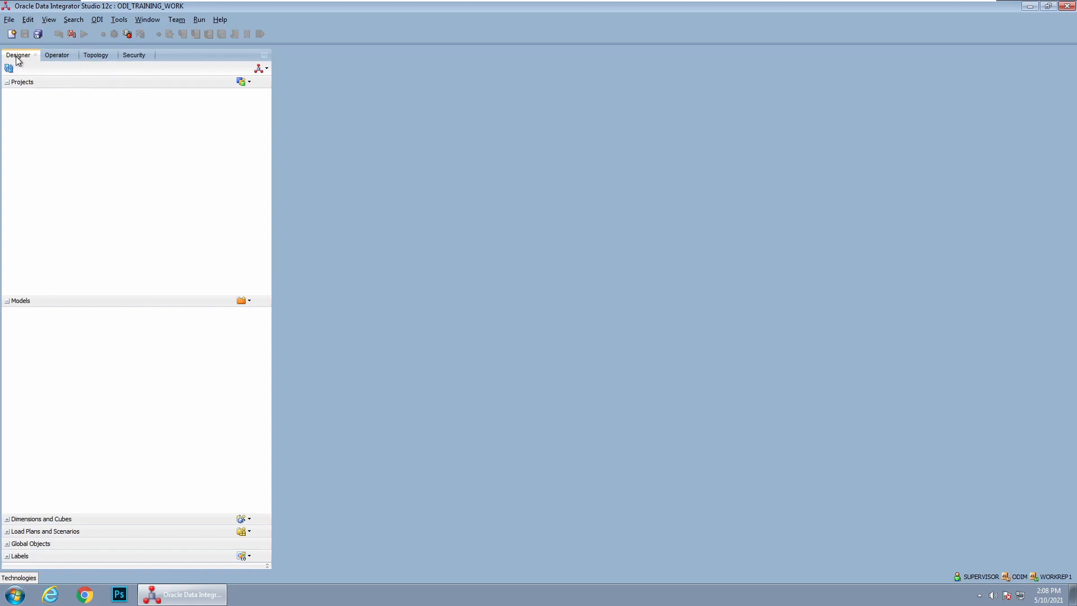
# Look through the Operator, Topology, Security and Designer navigators and the options for creating models
pyautogui.click(53, 55)
pyautogui.click(94, 55)
pyautogui.click(126, 55)
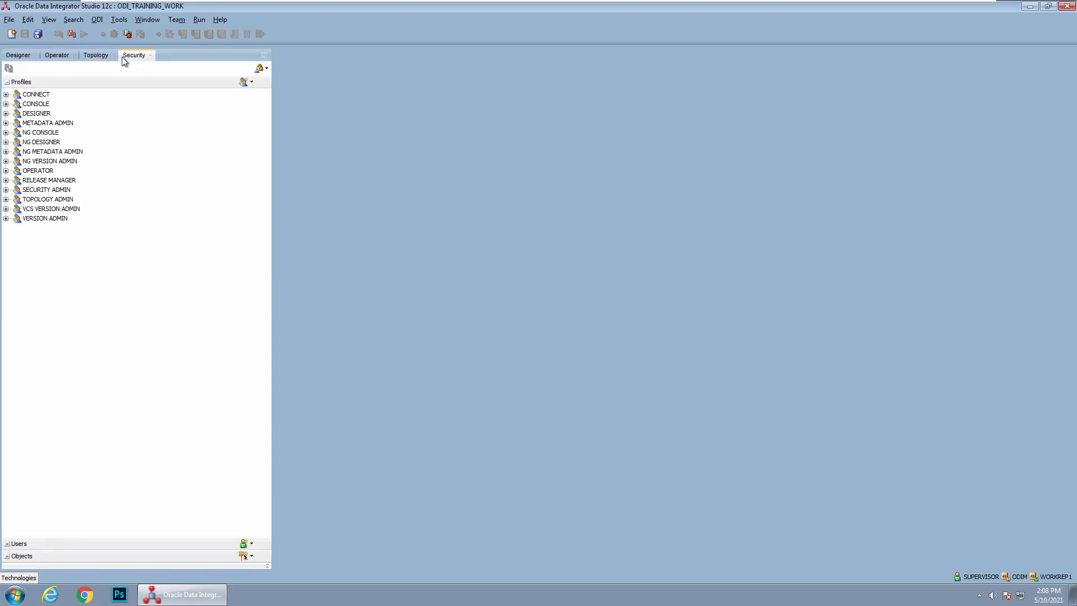
pyautogui.click(10, 57)
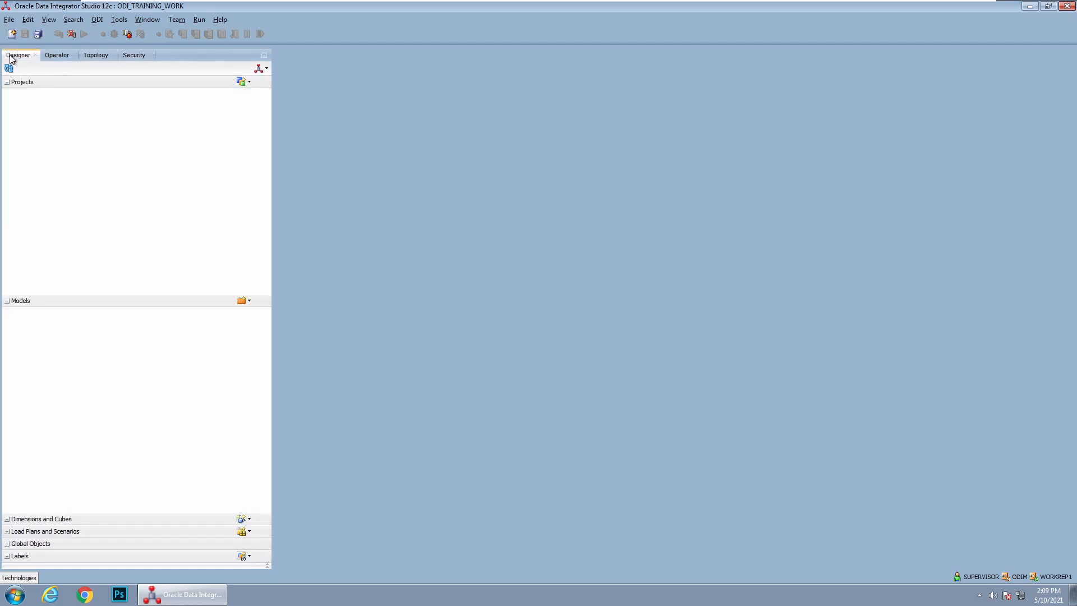
pyautogui.click(119, 20)
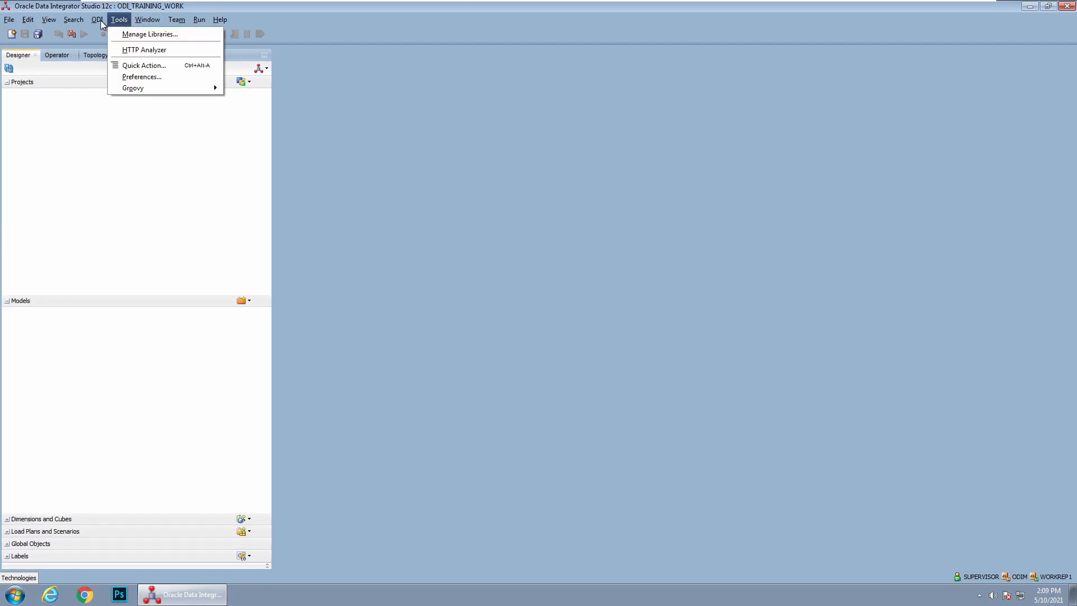
pyautogui.moveTo(148, 20)
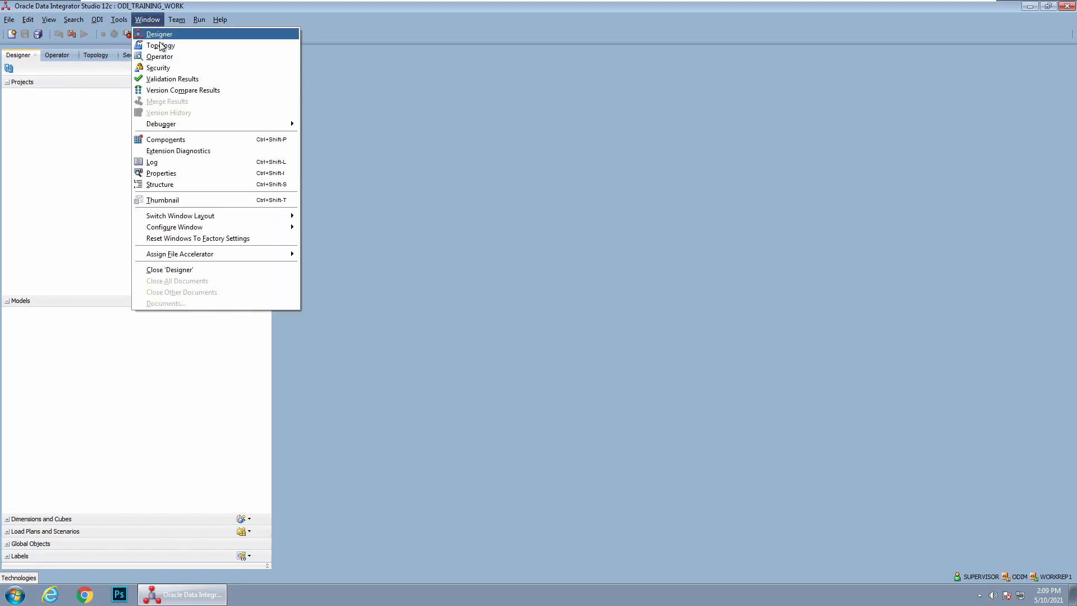
pyautogui.click(22, 61)
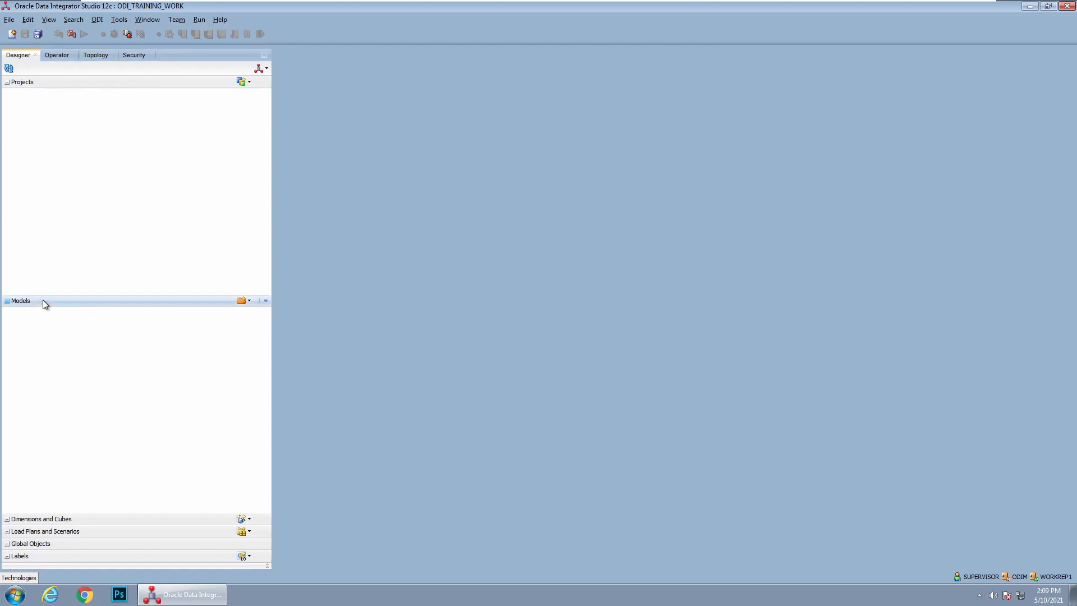
pyautogui.click(245, 304)
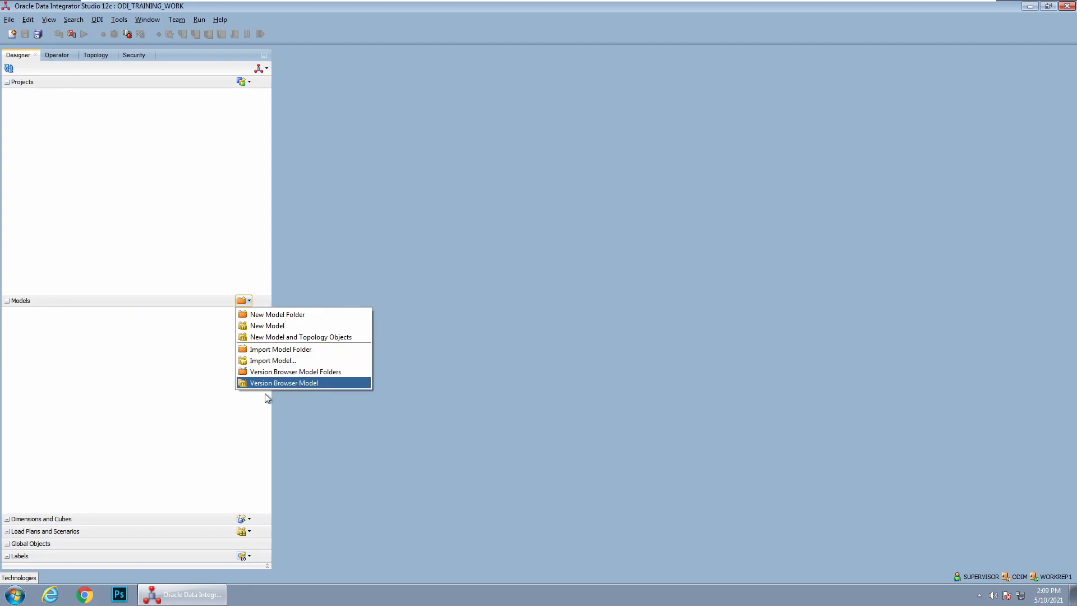
pyautogui.click(121, 366)
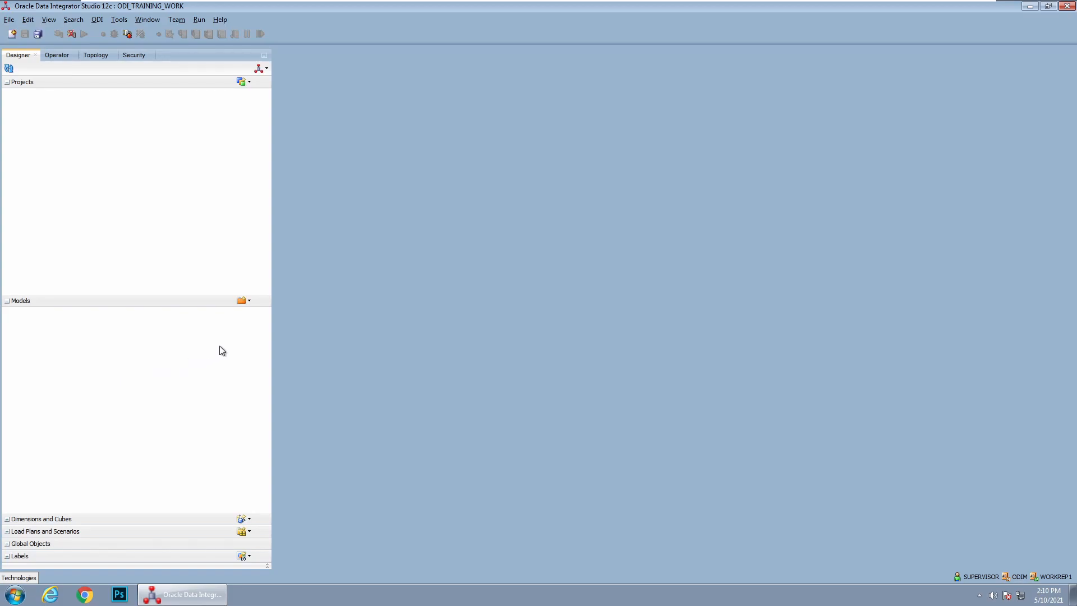
# Create and save a model folder named SOURCE, and close its editor
pyautogui.click(243, 300)
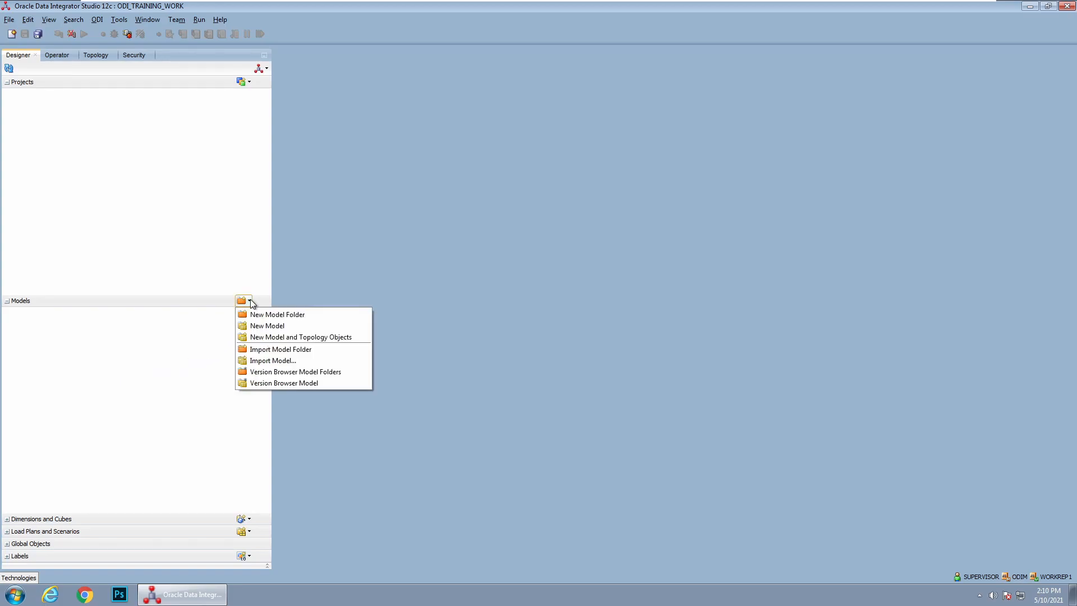
pyautogui.click(285, 315)
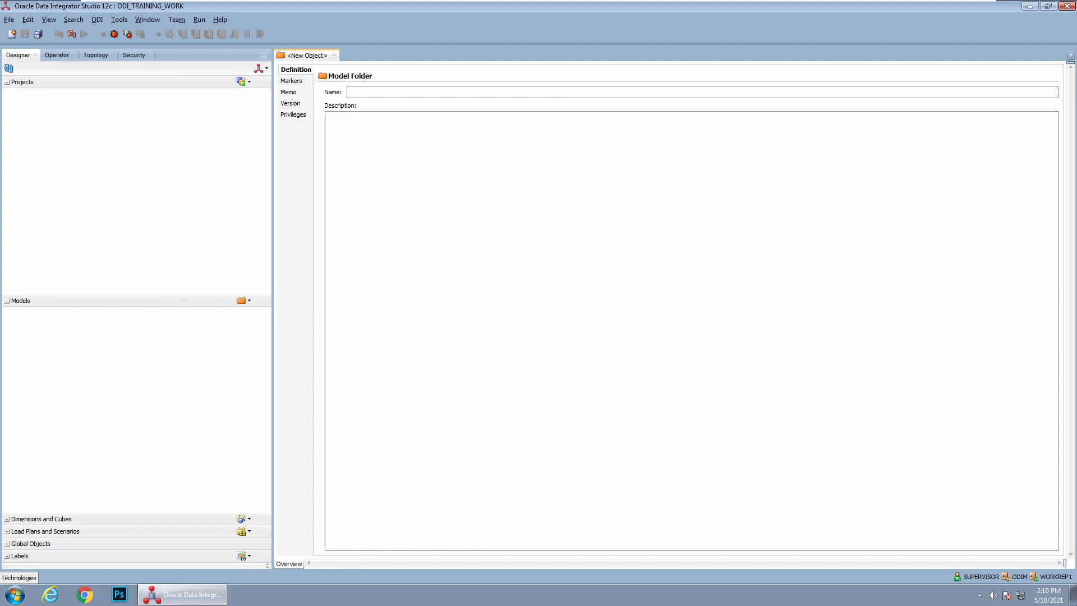
pyautogui.write('source')
pyautogui.press('BackSpace')
pyautogui.press('BackSpace')
pyautogui.press('BackSpace')
pyautogui.press('BackSpace')
pyautogui.press('BackSpace')
pyautogui.press('BackSpace')
pyautogui.write('SOURCE')
pyautogui.hotkey('ctrl', 's')
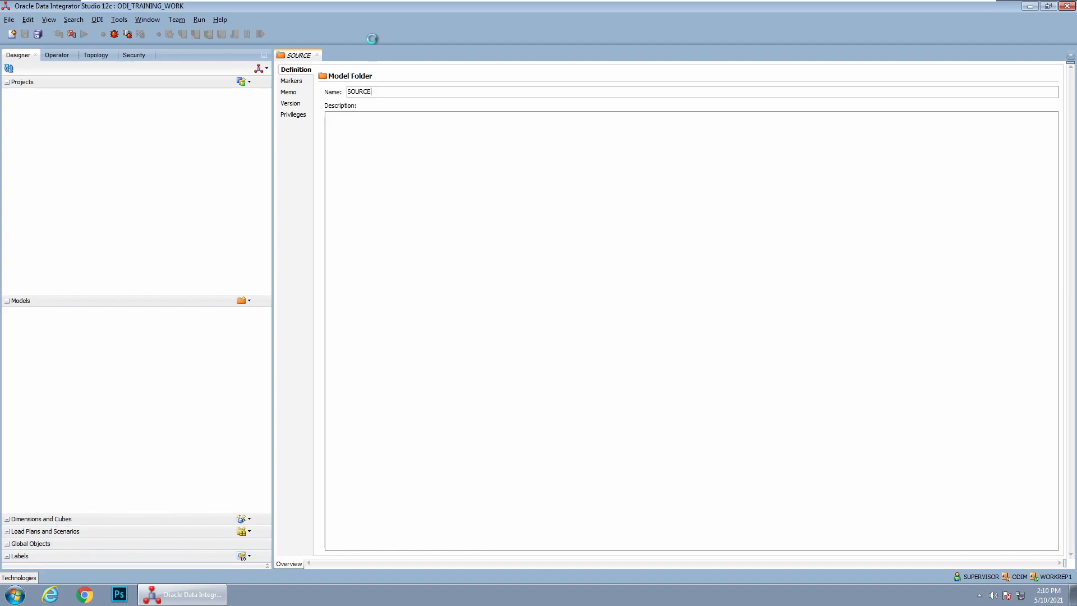
pyautogui.click(317, 55)
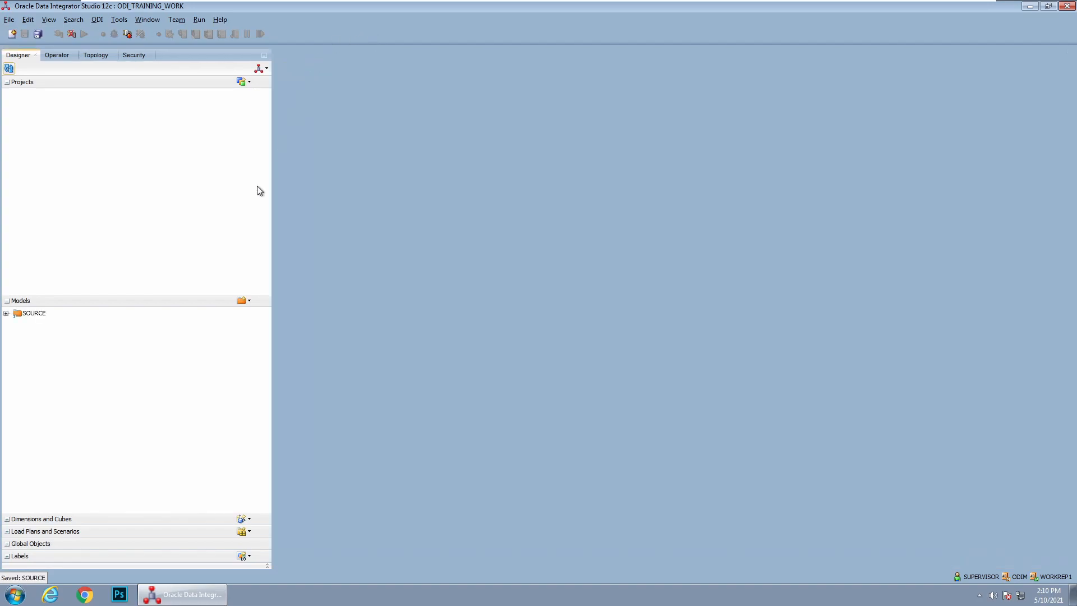
# Create and save a second model folder named TARGET, and close its editor
pyautogui.click(241, 300)
pyautogui.click(275, 312)
pyautogui.write('TARGET')
pyautogui.hotkey('ctrl', 's')
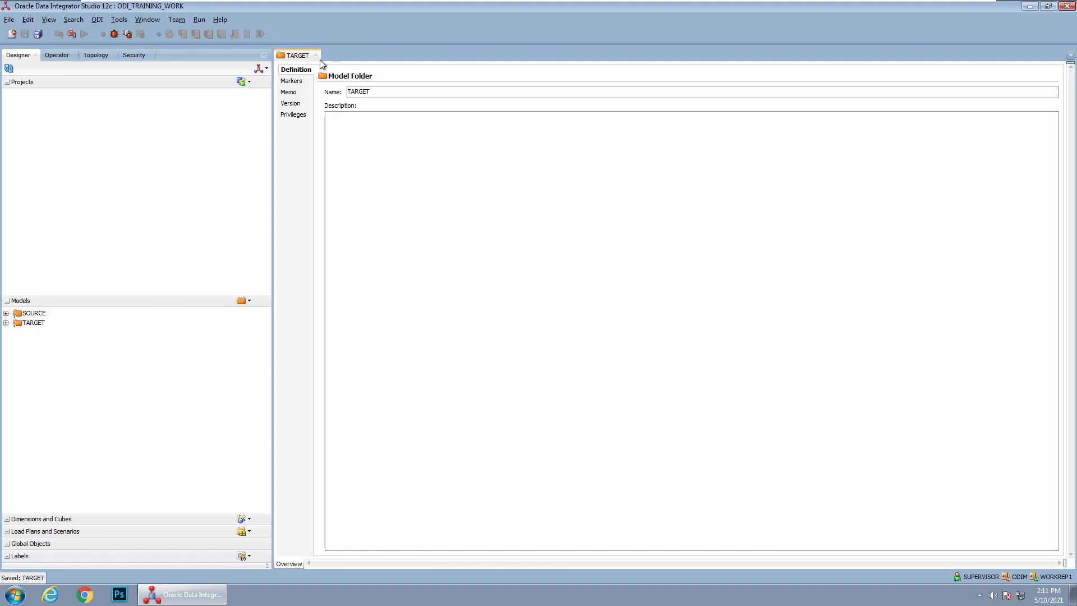
pyautogui.click(316, 55)
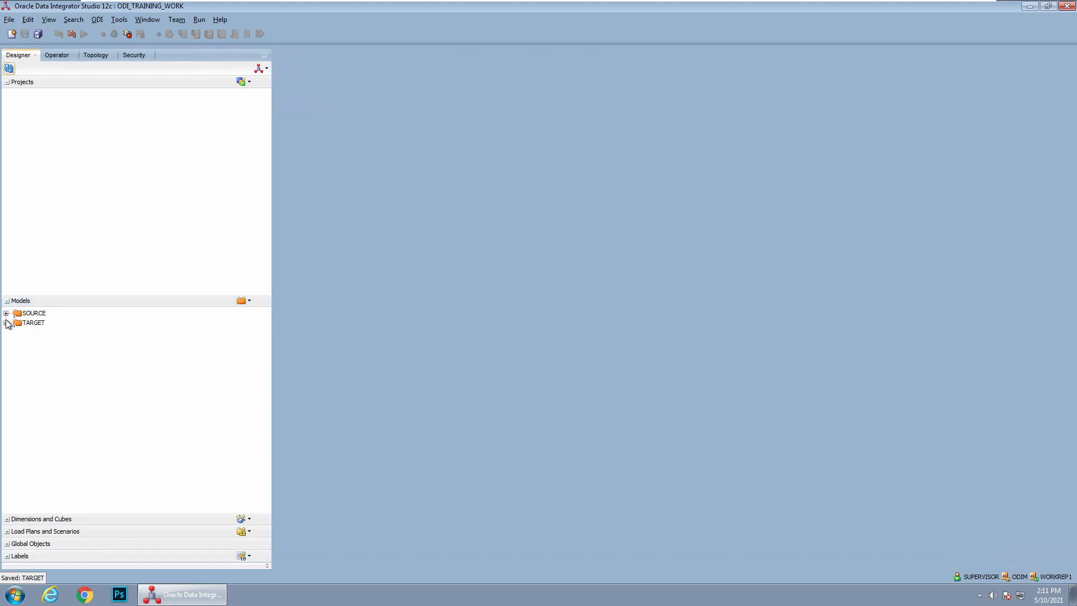
# Start a new model named SRC_ORACLE in the SOURCE model folder with Oracle as its technology
pyautogui.click(7, 313)
pyautogui.rightClick(41, 316)
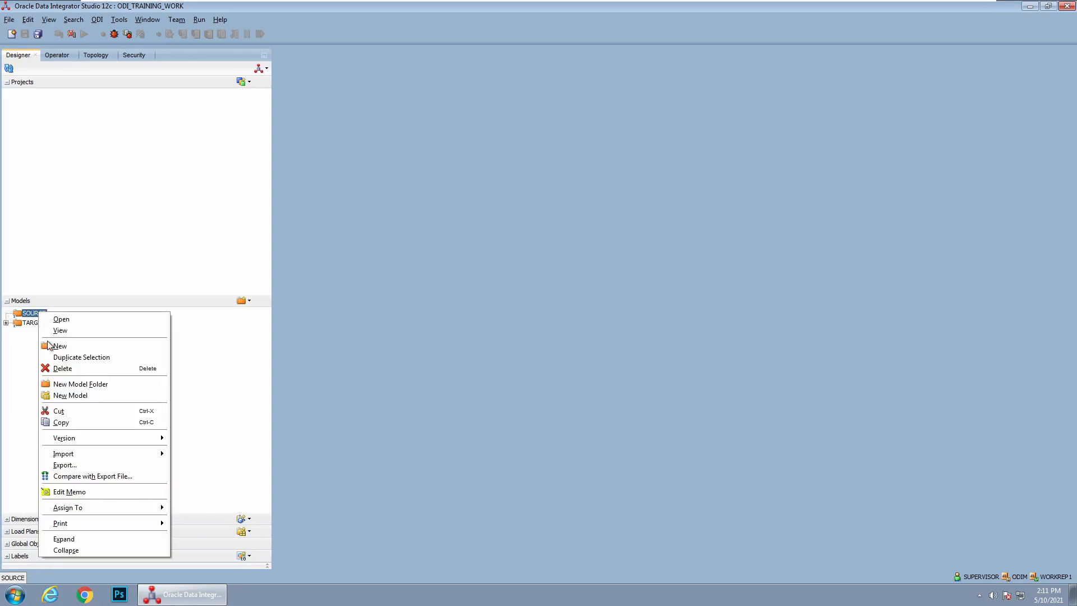
pyautogui.click(74, 396)
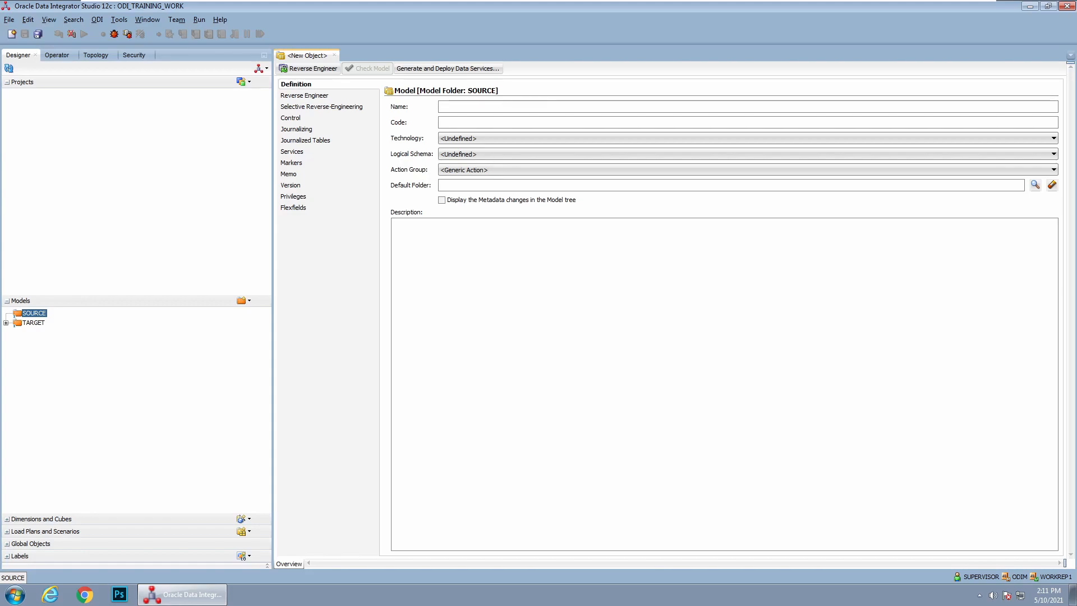
pyautogui.write('s')
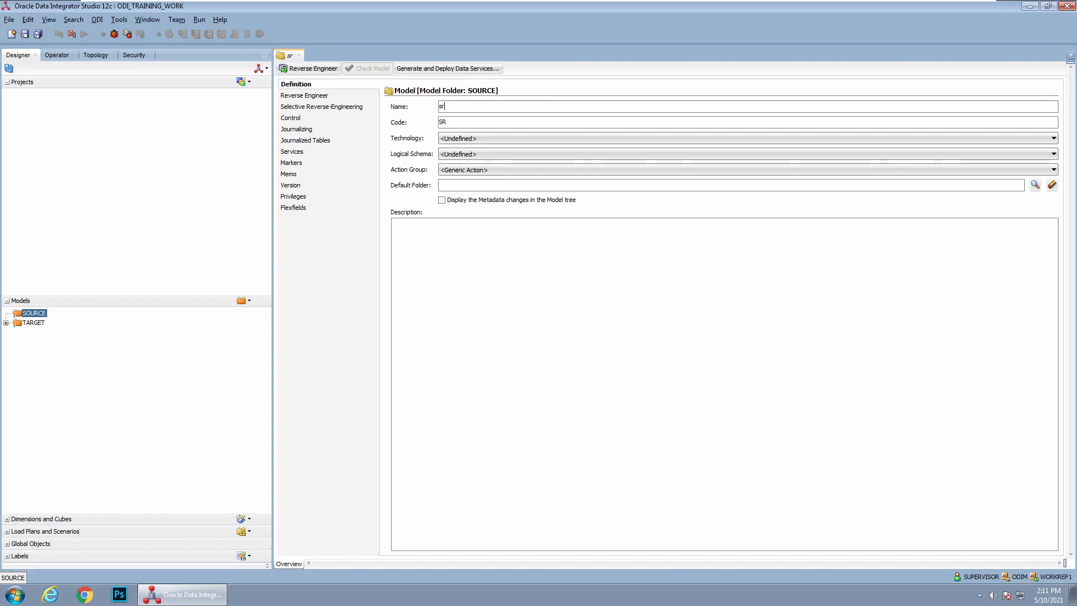
pyautogui.press('BackSpace')
pyautogui.write('SRC_ORACLE')
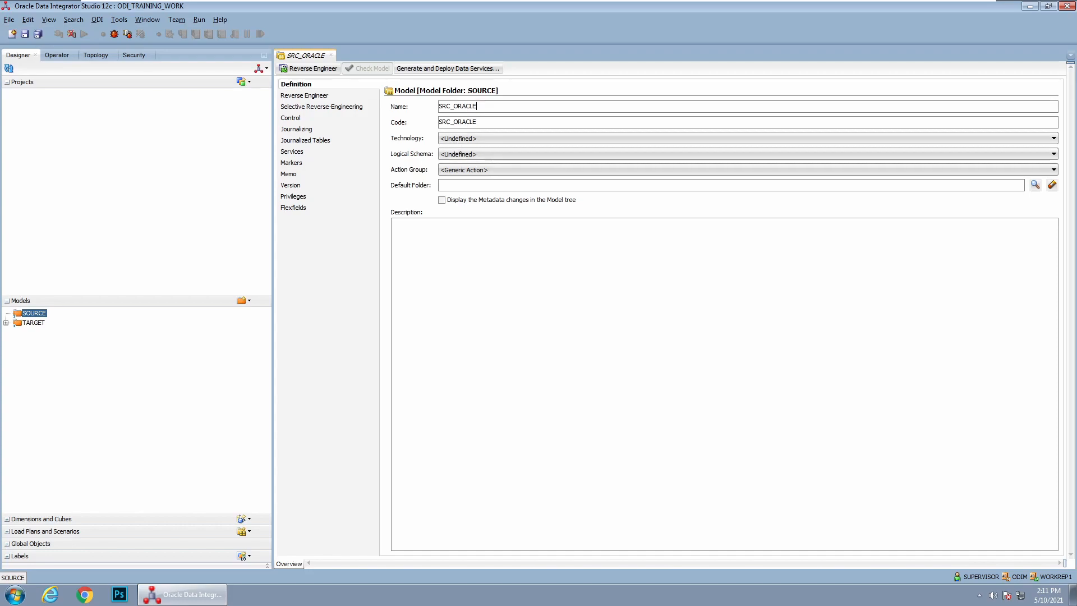
pyautogui.click(470, 138)
pyautogui.click(465, 178)
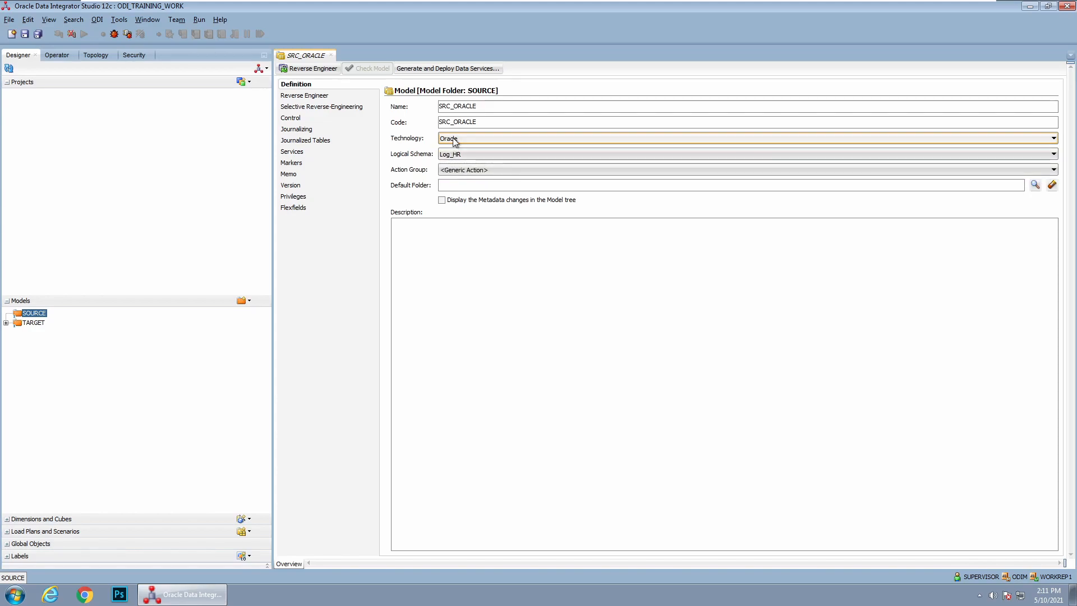
# Examine the Oracle data servers in the physical architecture and the Oracle schemas in the logical architecture
pyautogui.click(99, 55)
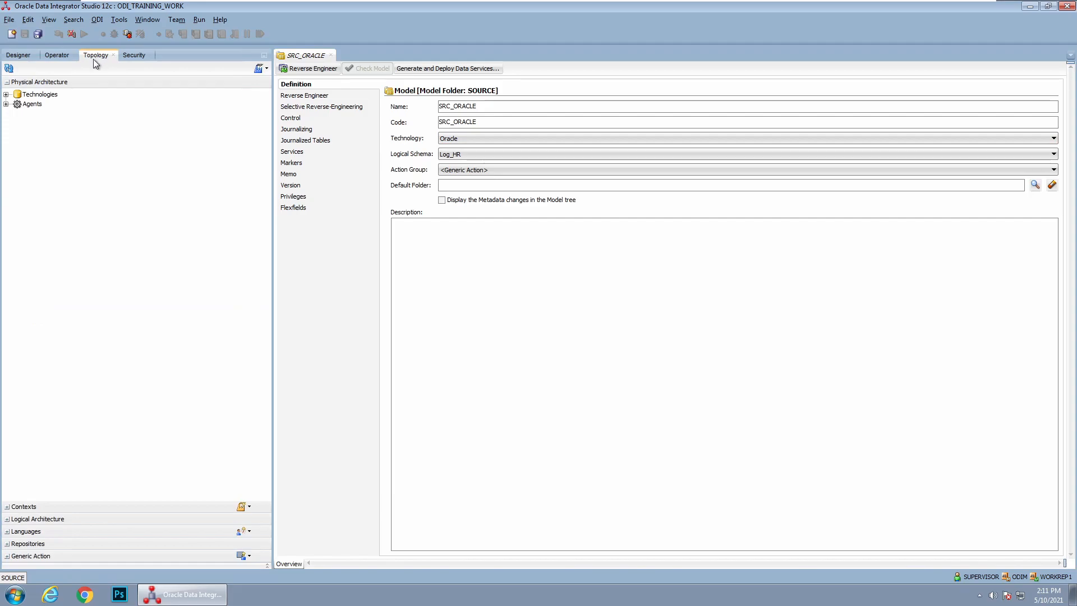
pyautogui.click(6, 94)
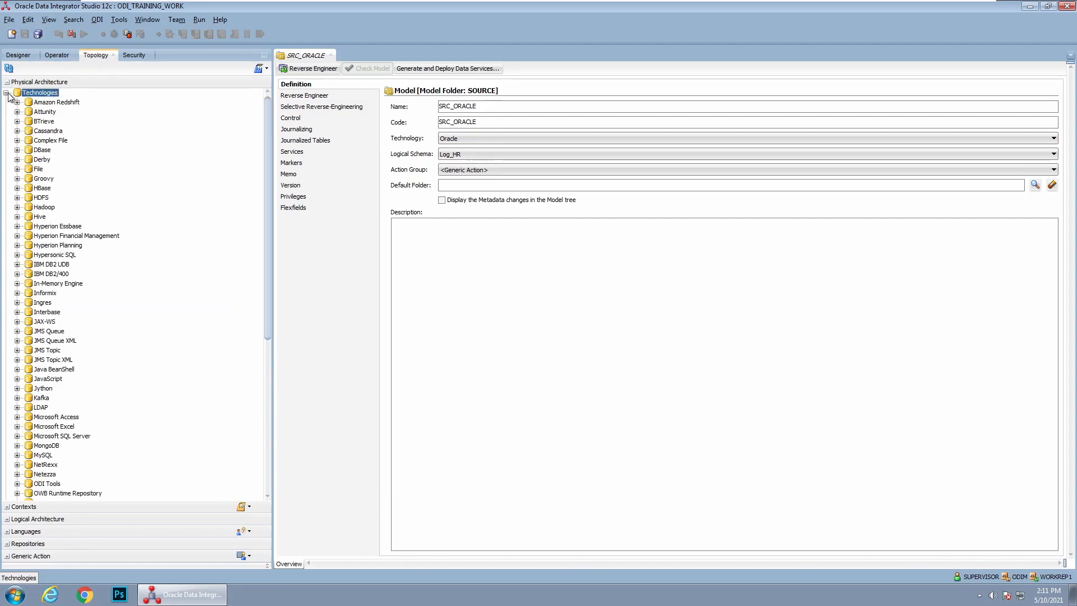
pyautogui.scroll(-5, 48, 387)
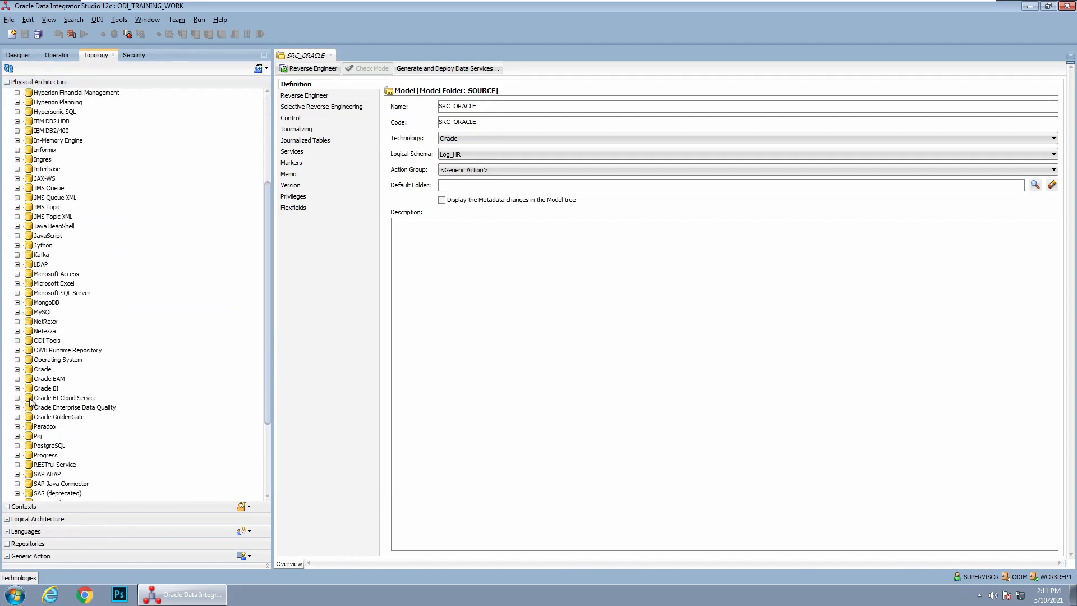
pyautogui.click(40, 369)
pyautogui.click(17, 369)
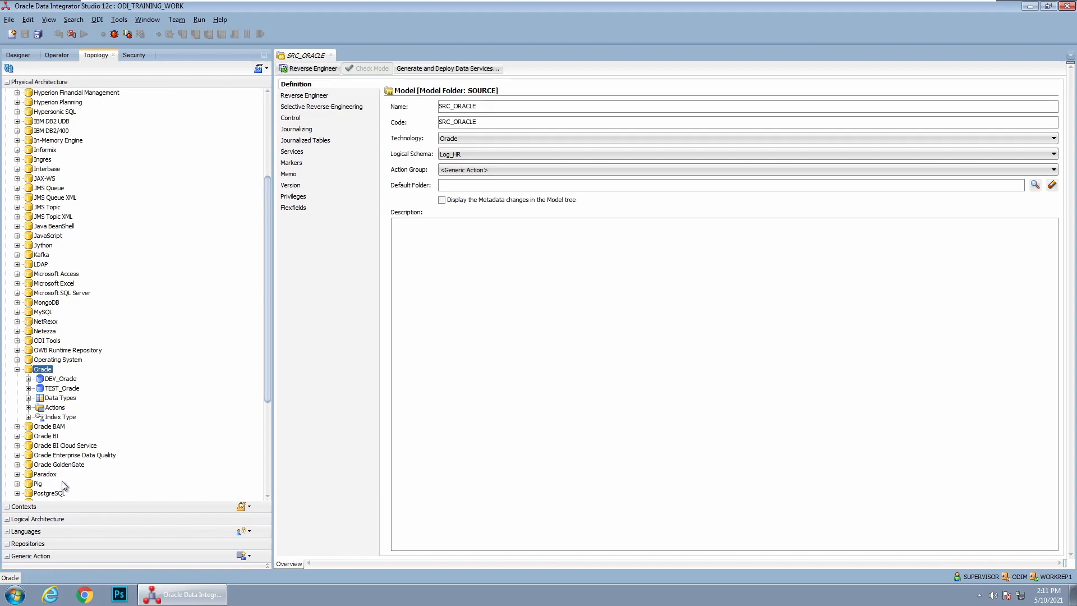
pyautogui.doubleClick(39, 325)
pyautogui.scroll(-9, 83, 402)
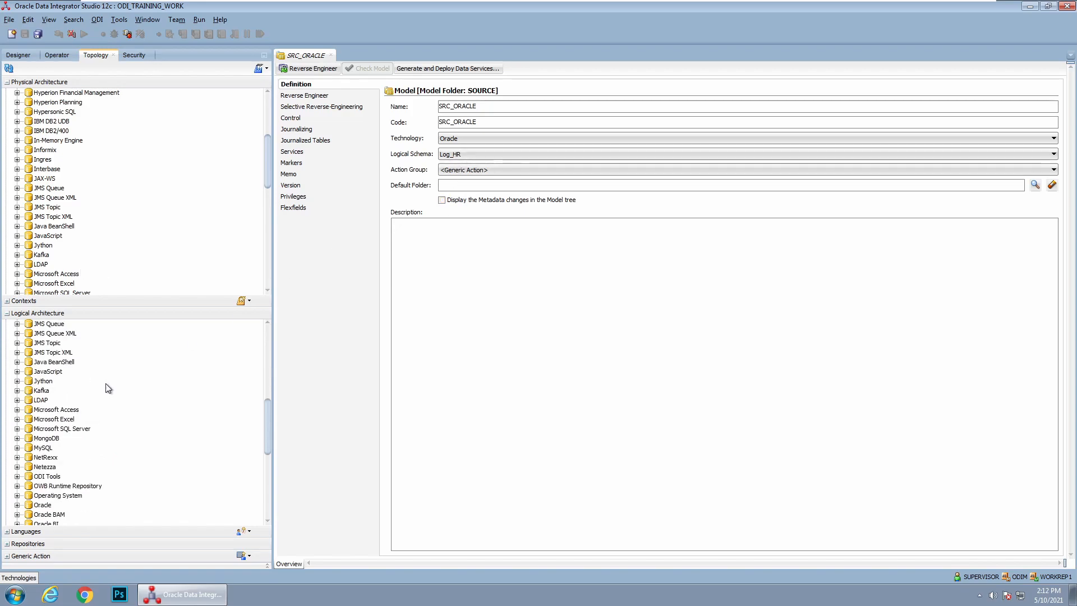
pyautogui.scroll(-2, 82, 410)
pyautogui.click(17, 447)
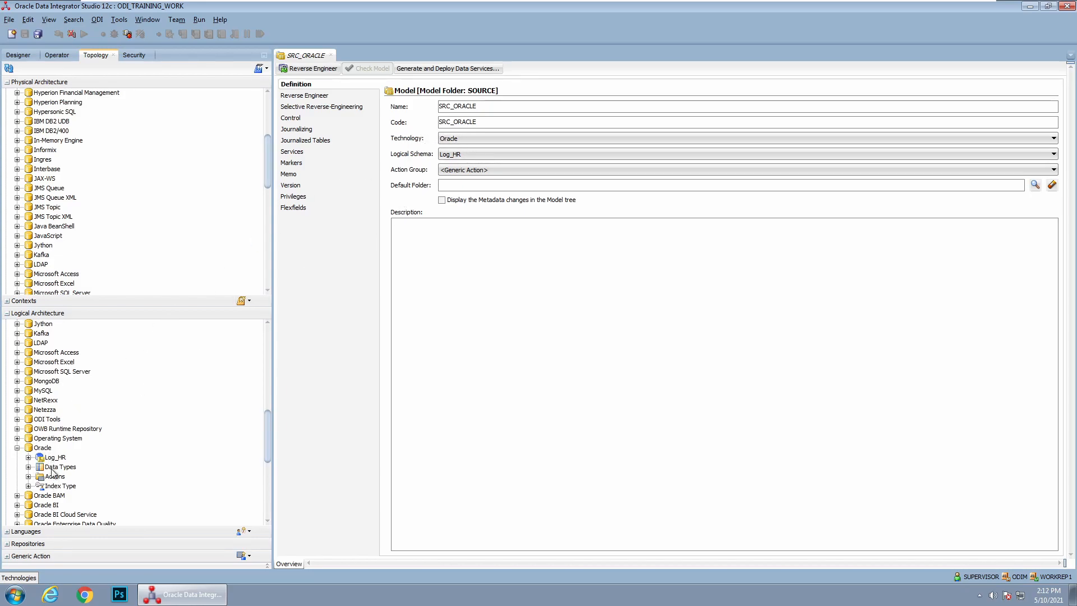
# Save the SRC_ORACLE model with logical schema Log_HR and reverse-engineering context DEV, and close its editor
pyautogui.click(480, 155)
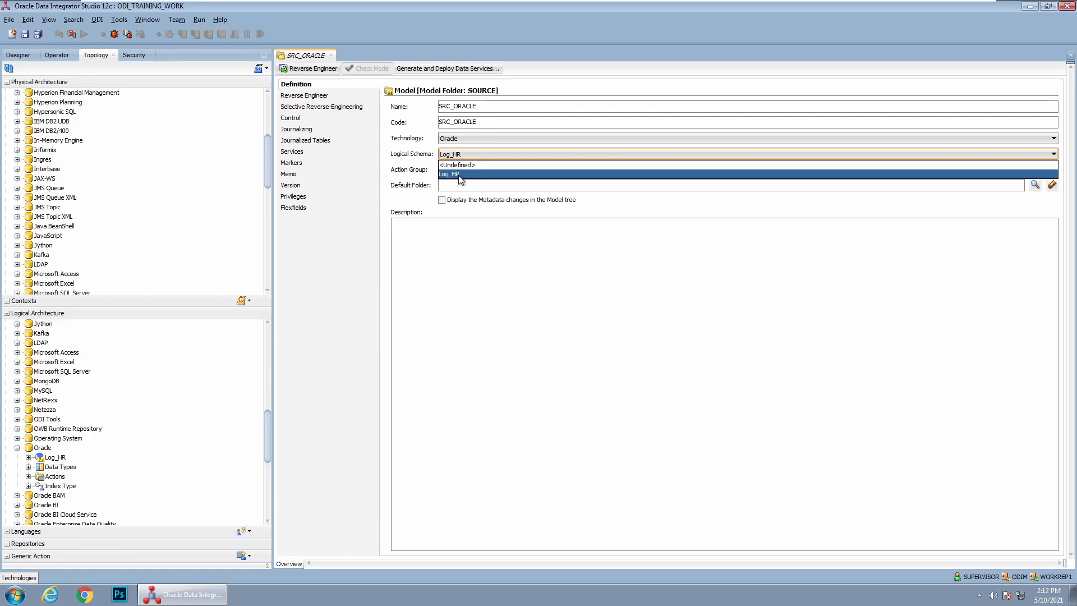
pyautogui.click(460, 178)
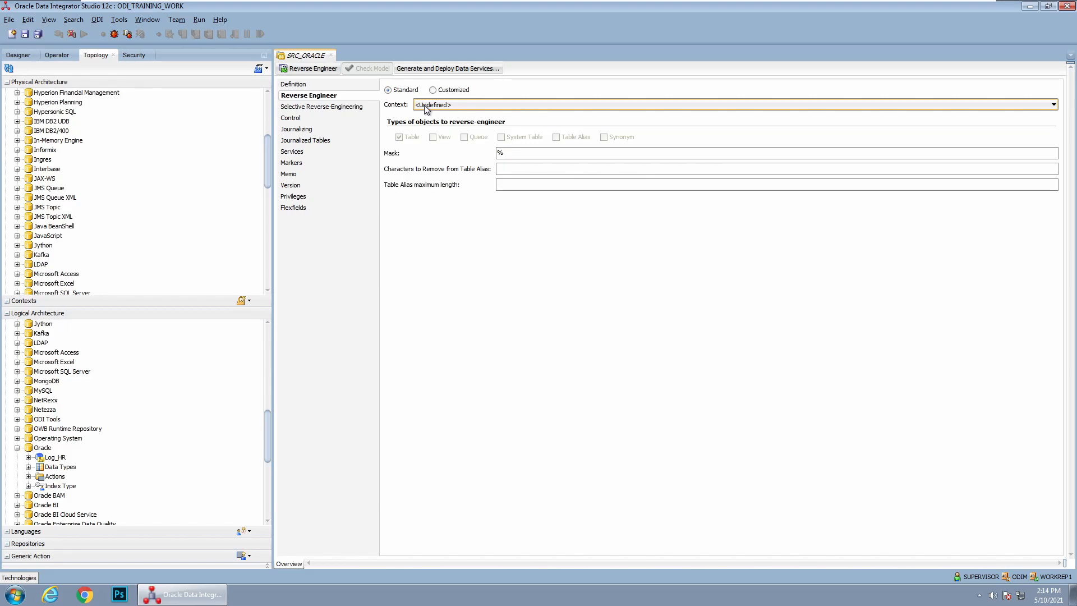
pyautogui.click(426, 106)
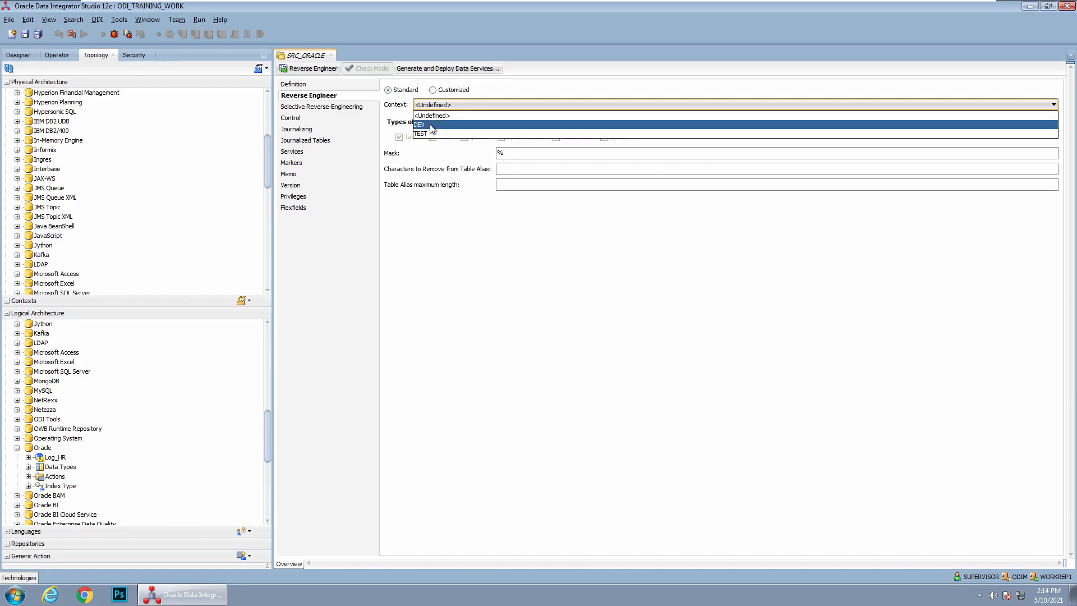
pyautogui.click(429, 125)
pyautogui.click(24, 34)
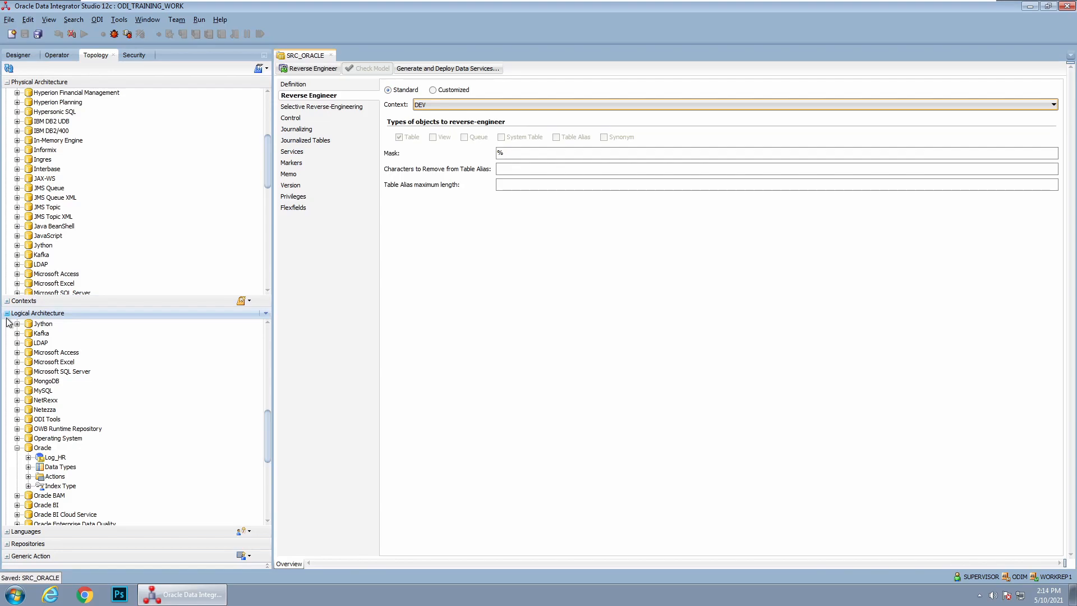
pyautogui.click(19, 56)
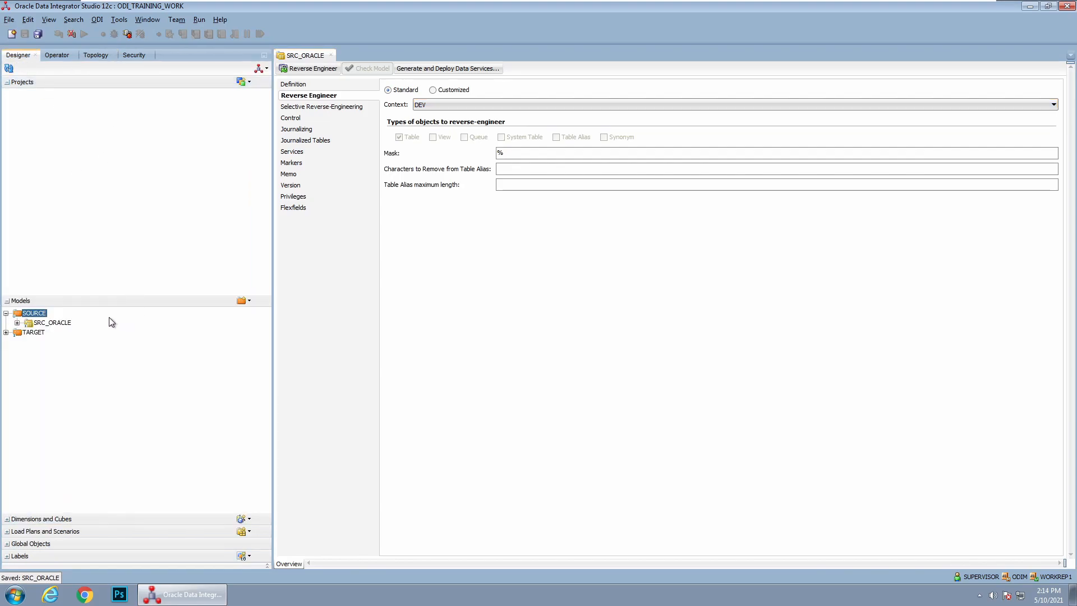
pyautogui.click(331, 55)
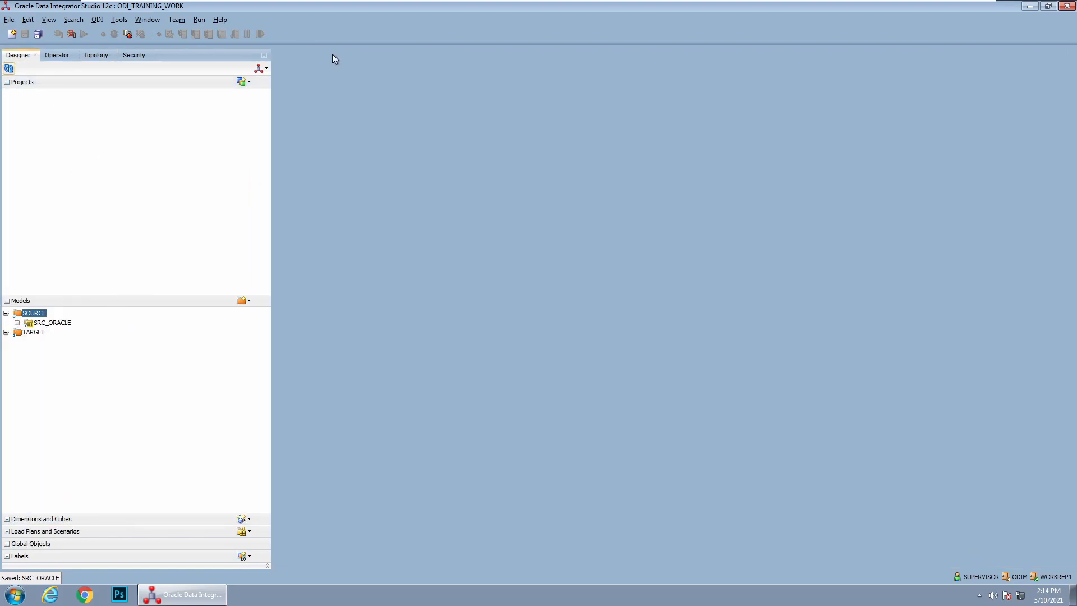
# Check the DEV_Oracle data server in the Topology and the contents of the SRC_ORACLE model
pyautogui.click(51, 324)
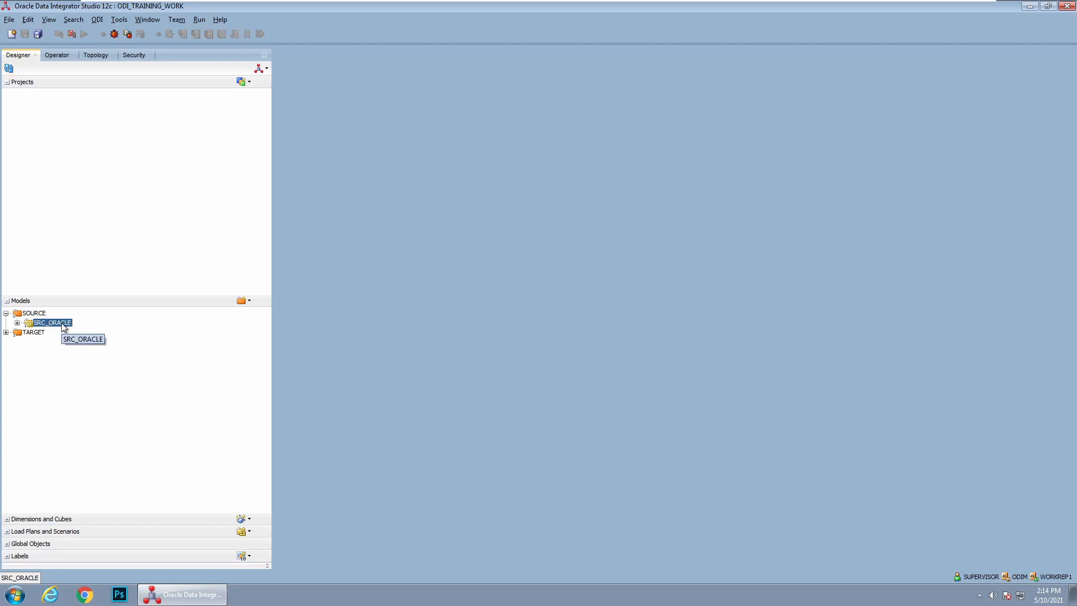
pyautogui.click(95, 55)
pyautogui.click(59, 379)
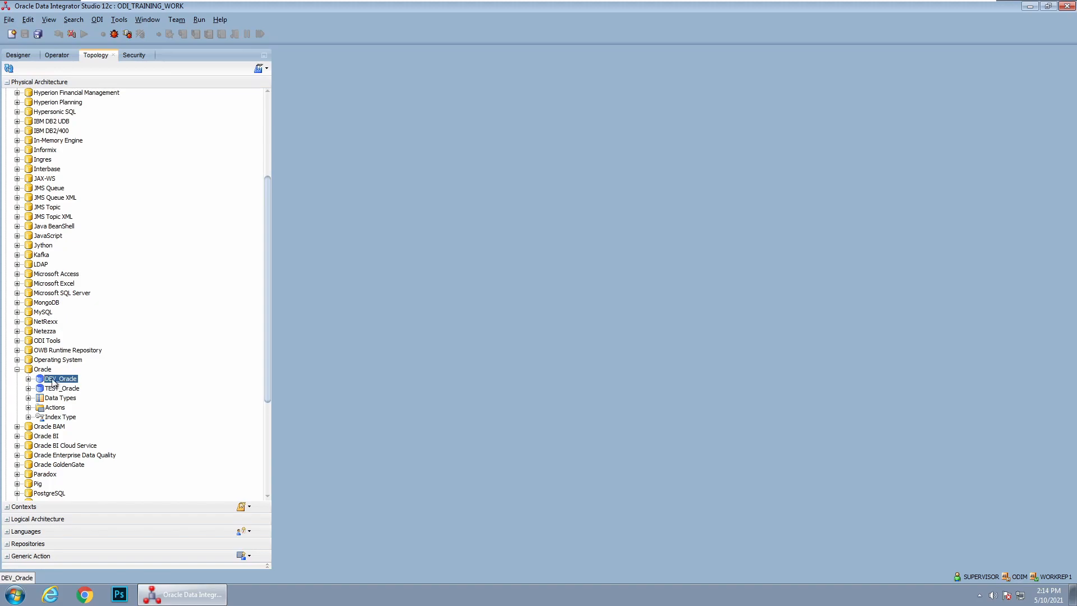
pyautogui.click(19, 55)
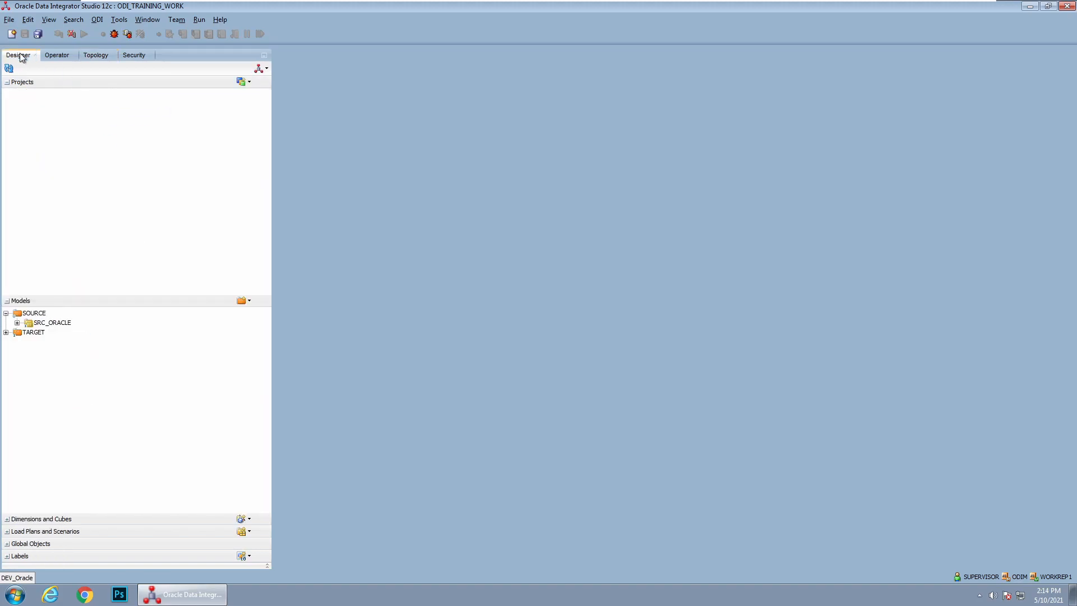
pyautogui.doubleClick(37, 323)
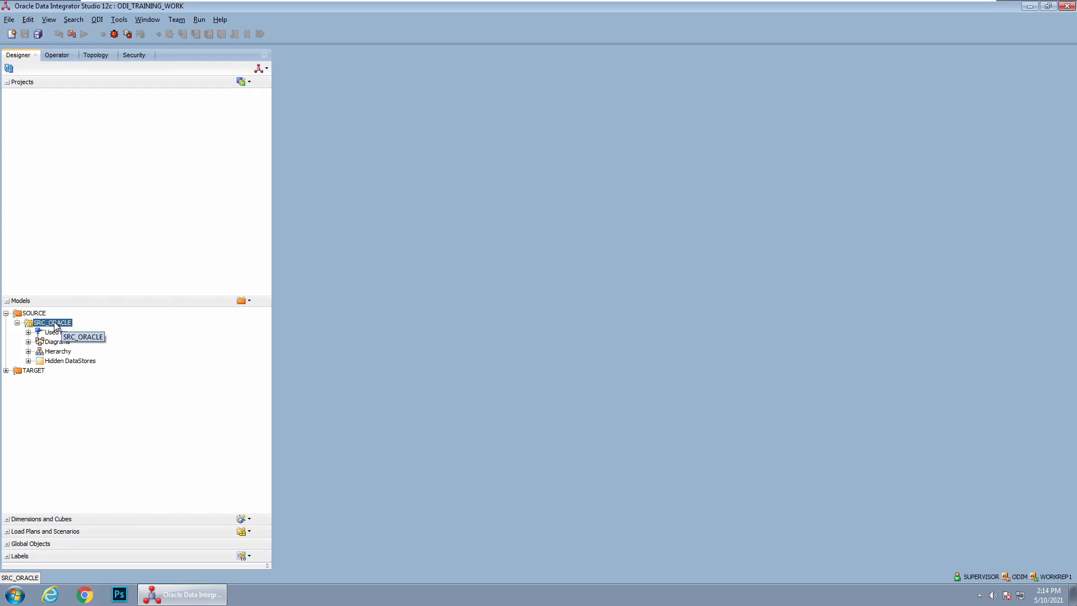
# Connect to SQL Plus as sys as sysdba and query all_tables for the table names owned by HR
pyautogui.click(14, 596)
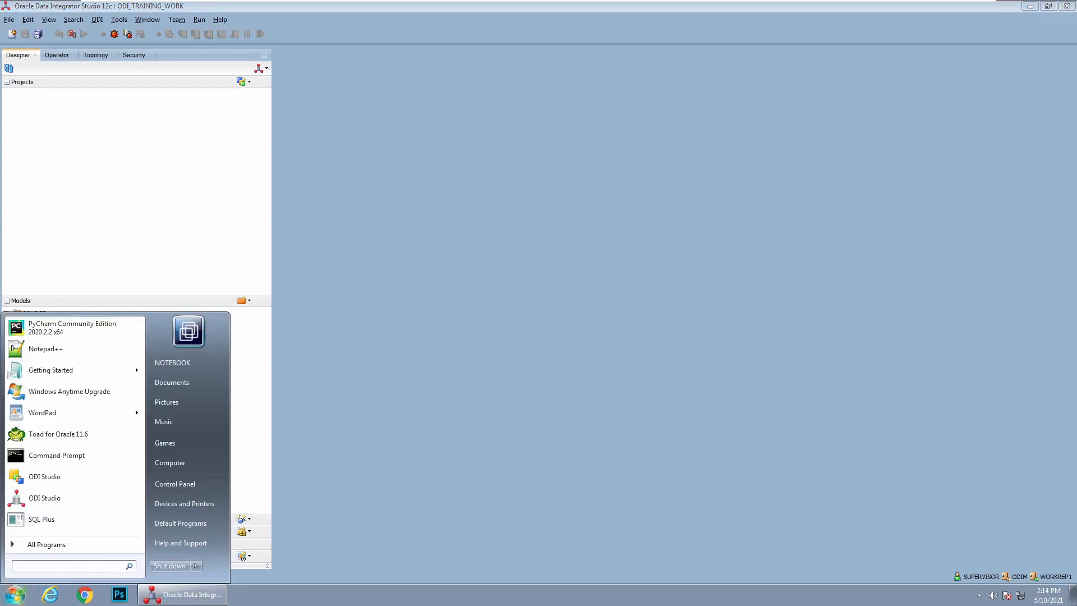
pyautogui.write('sql')
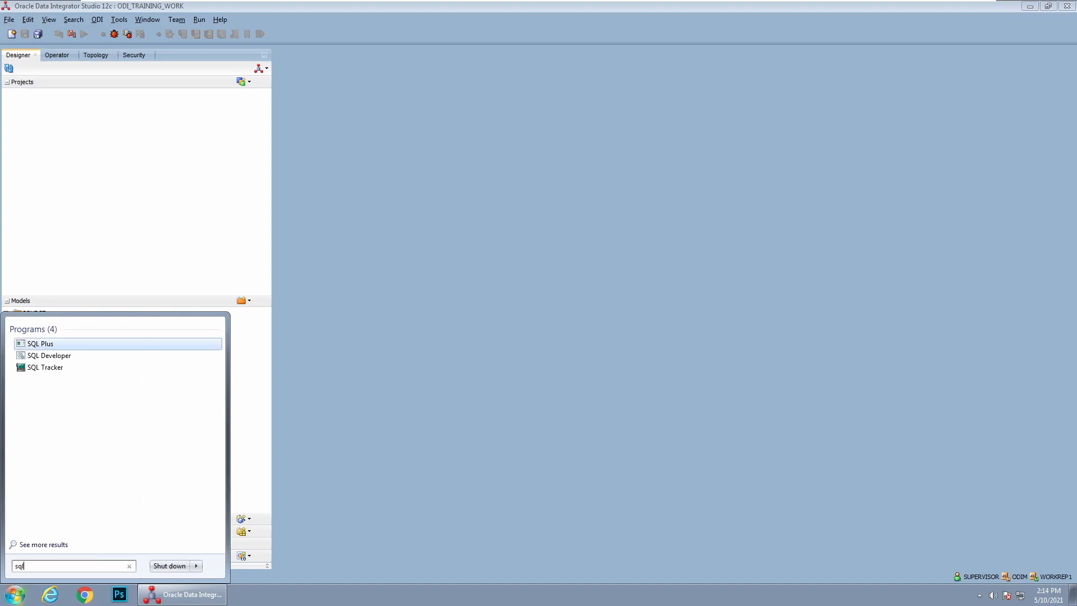
pyautogui.press('Return')
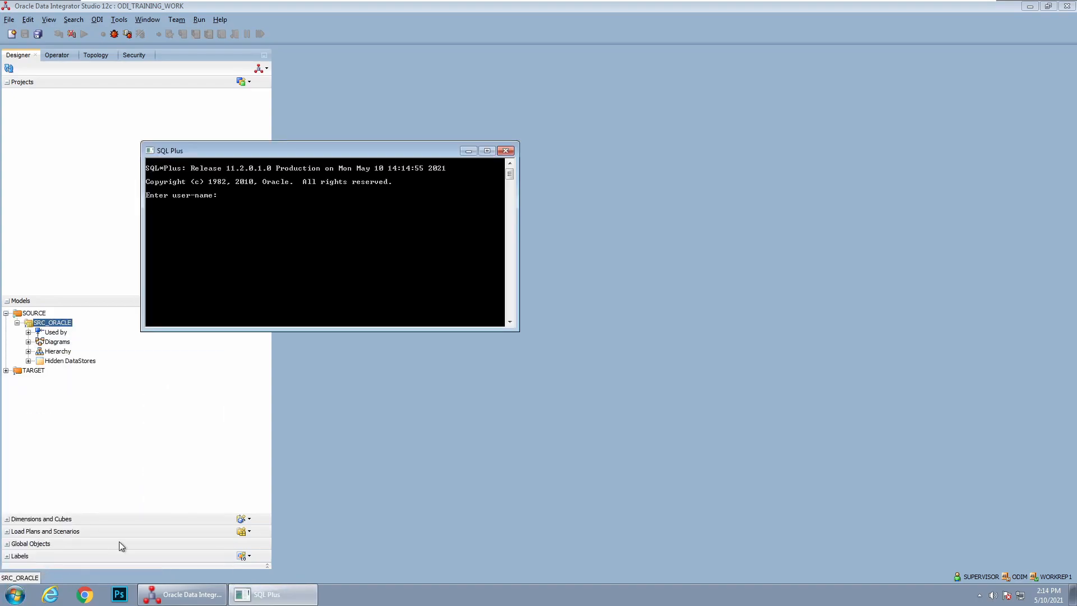
pyautogui.write('sys as sysdba')
pyautogui.press('Return')
pyautogui.press('Return')
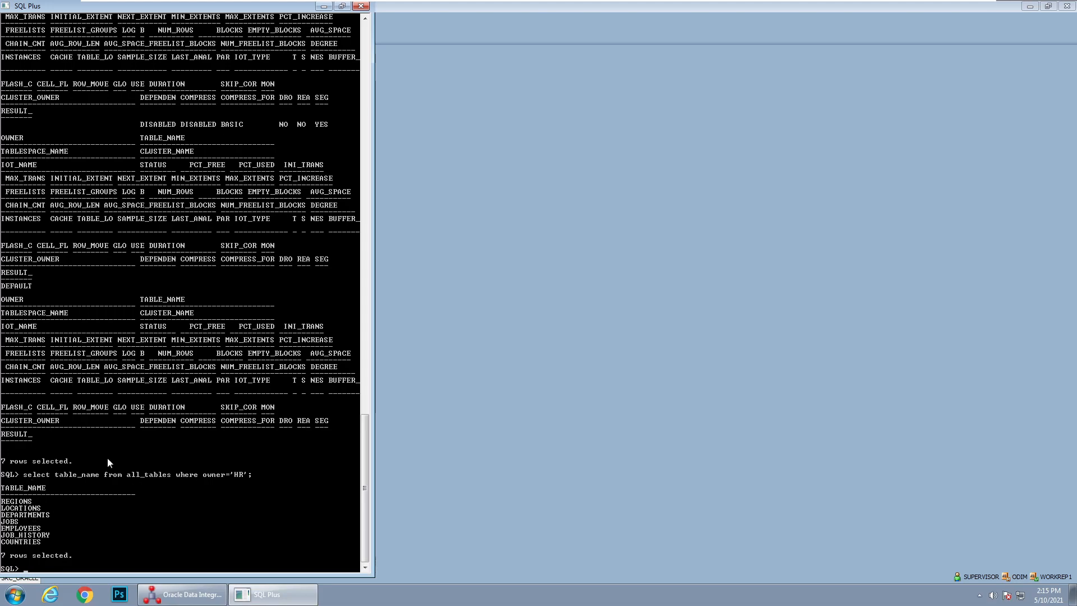
pyautogui.click(323, 6)
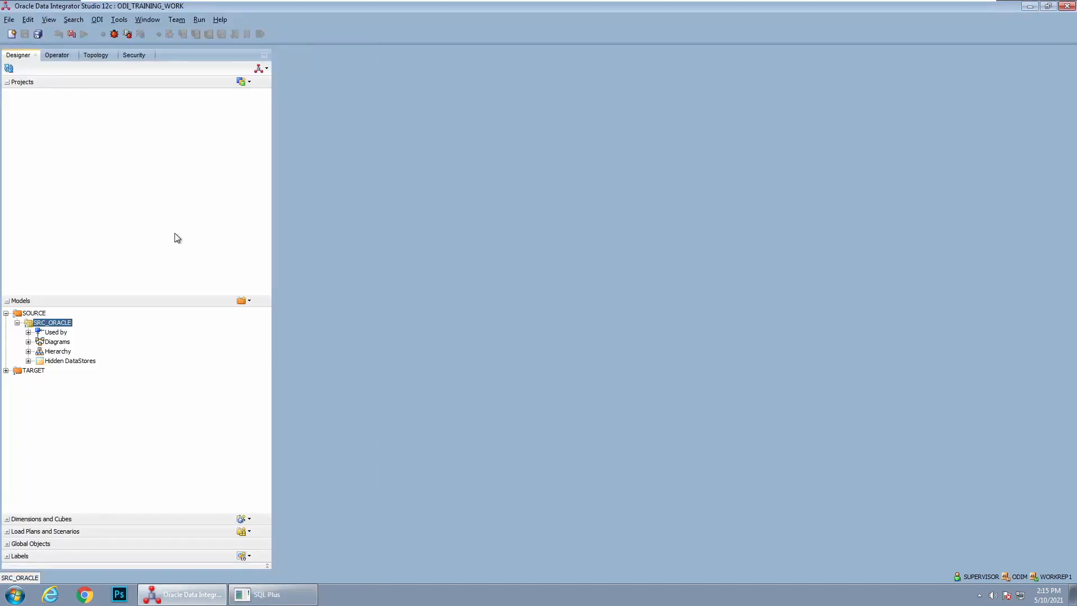
# Open the SRC_ORACLE model and examine its reverse-engineering settings, including the object mask
pyautogui.doubleClick(50, 324)
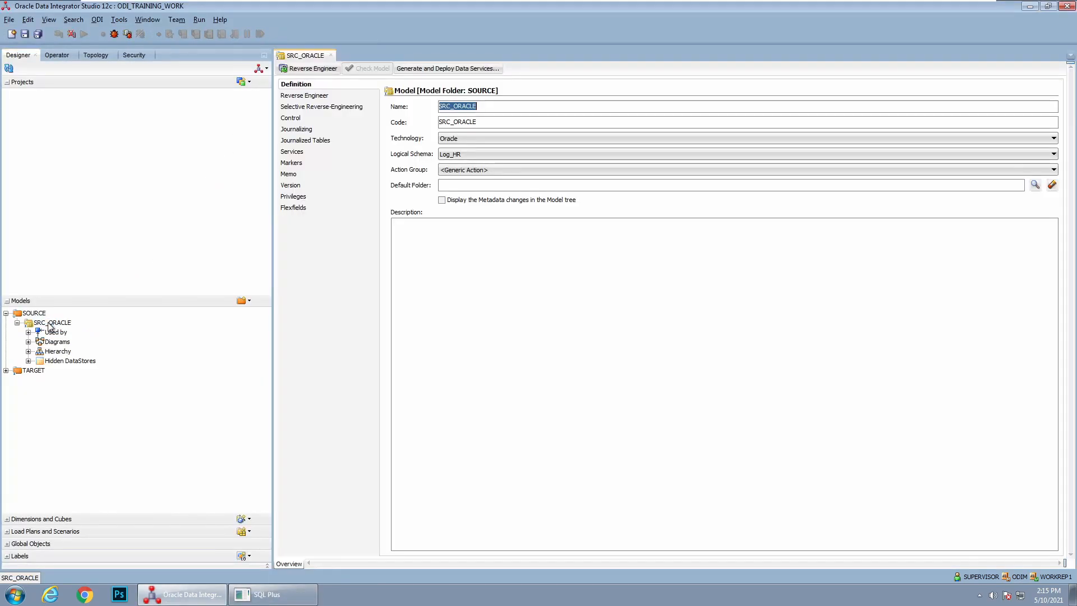
pyautogui.click(311, 95)
pyautogui.doubleClick(501, 153)
pyautogui.click(514, 153)
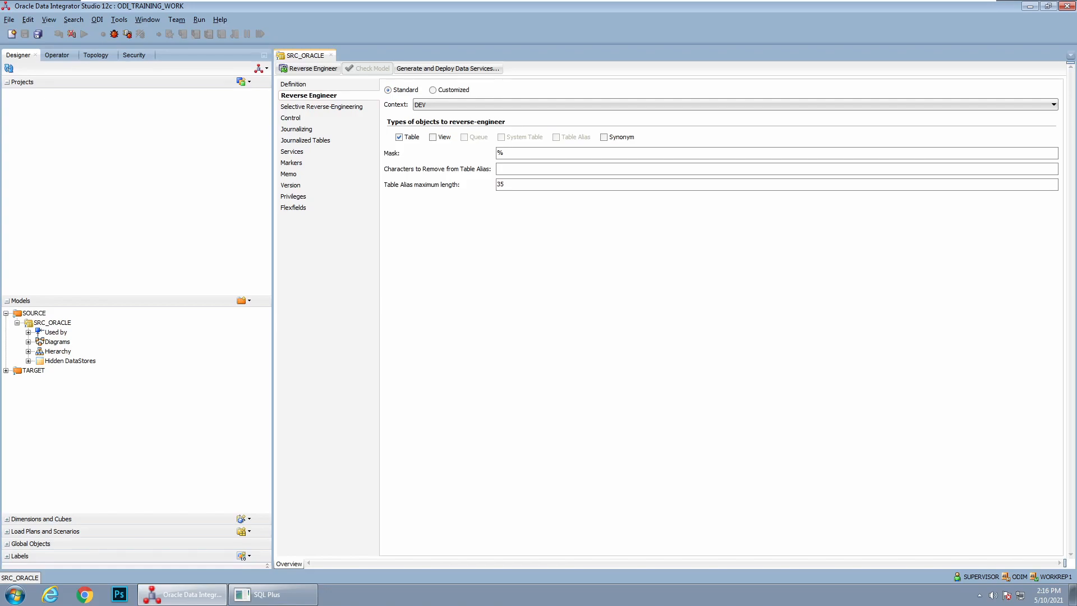
pyautogui.write('%')
pyautogui.press('BackSpace')
pyautogui.press('BackSpace')
# Reverse-engineer all listed tables into SRC_ORACLE using selective reverse-engineering with New Datastores and Objects to Reverse Engineer enabled, saving the model
pyautogui.click(354, 106)
pyautogui.click(388, 89)
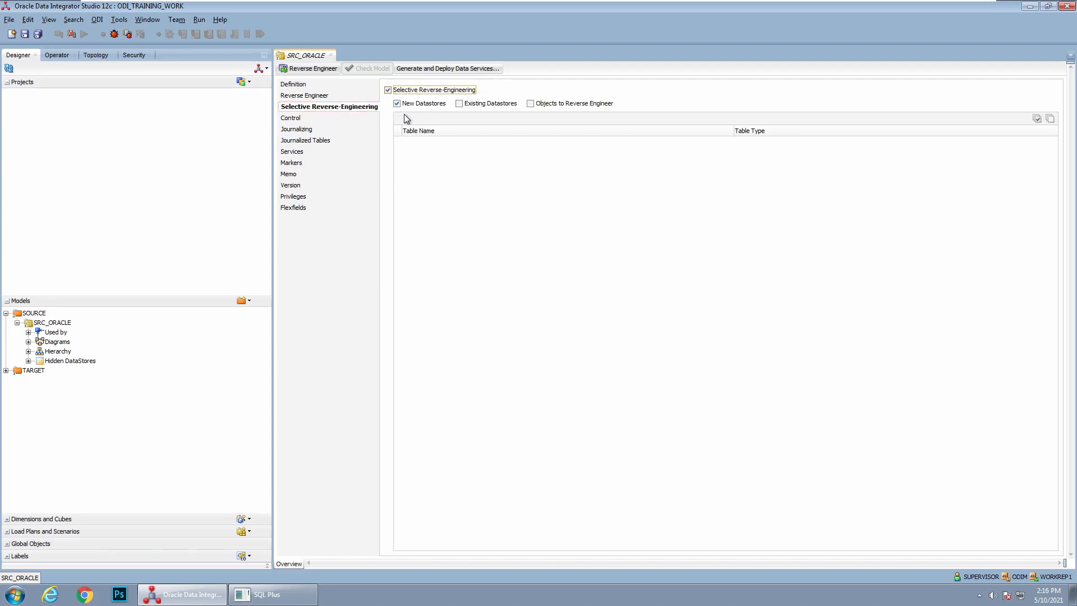
pyautogui.click(545, 105)
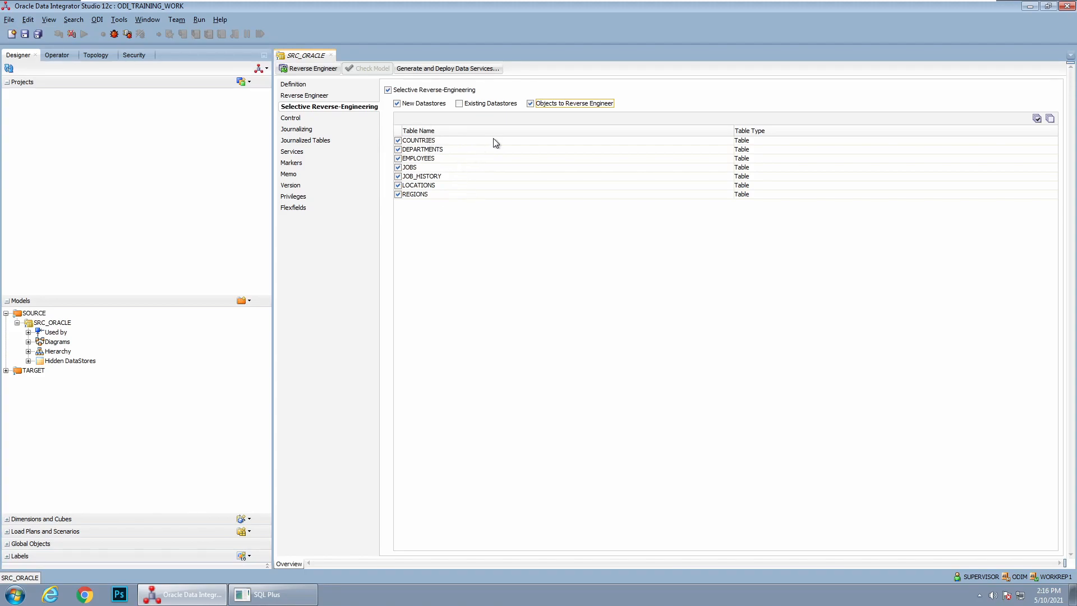
pyautogui.click(459, 104)
pyautogui.click(306, 69)
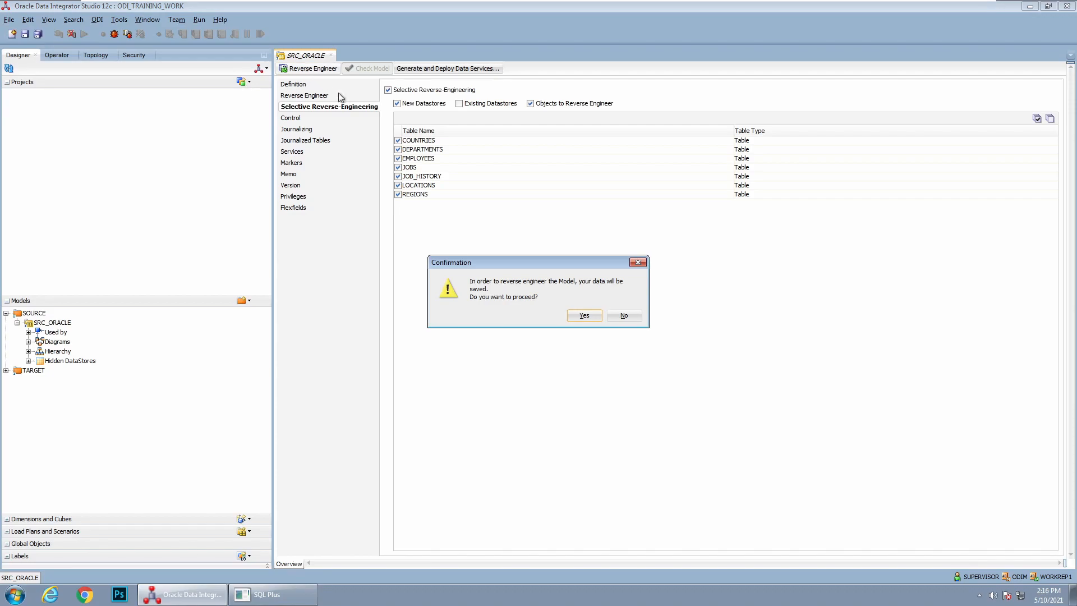
pyautogui.click(589, 317)
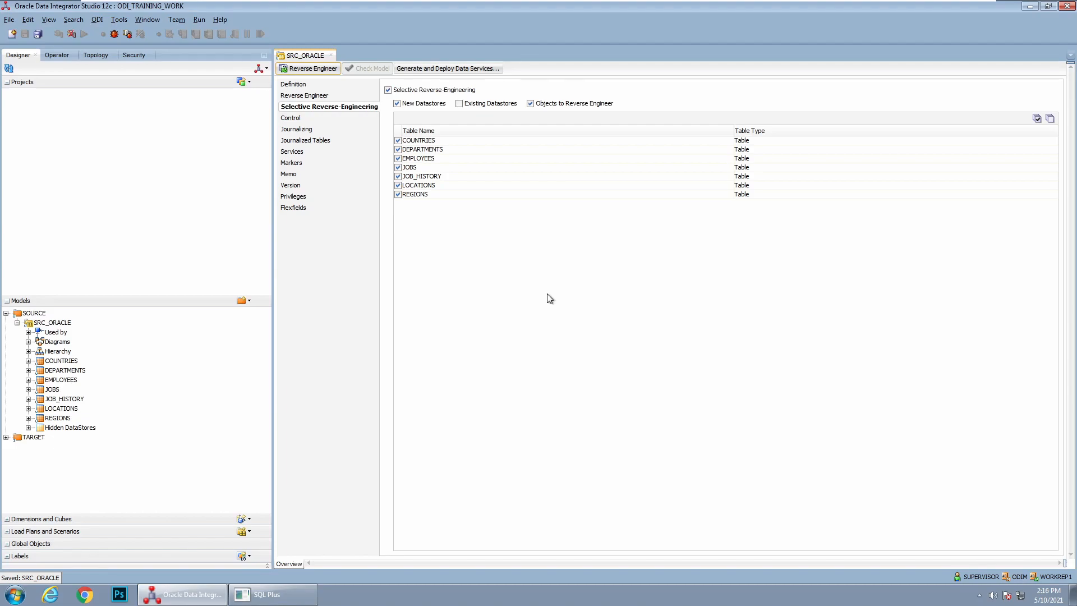
# Look through the reverse-engineered datastores listed under the SRC_ORACLE model
pyautogui.click(66, 323)
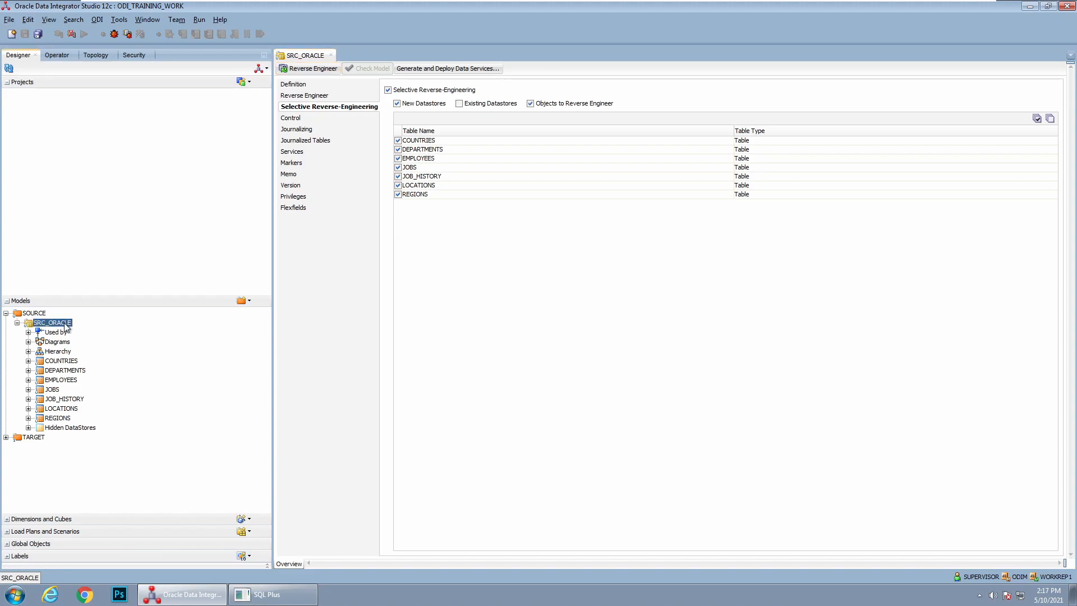
pyautogui.click(57, 370)
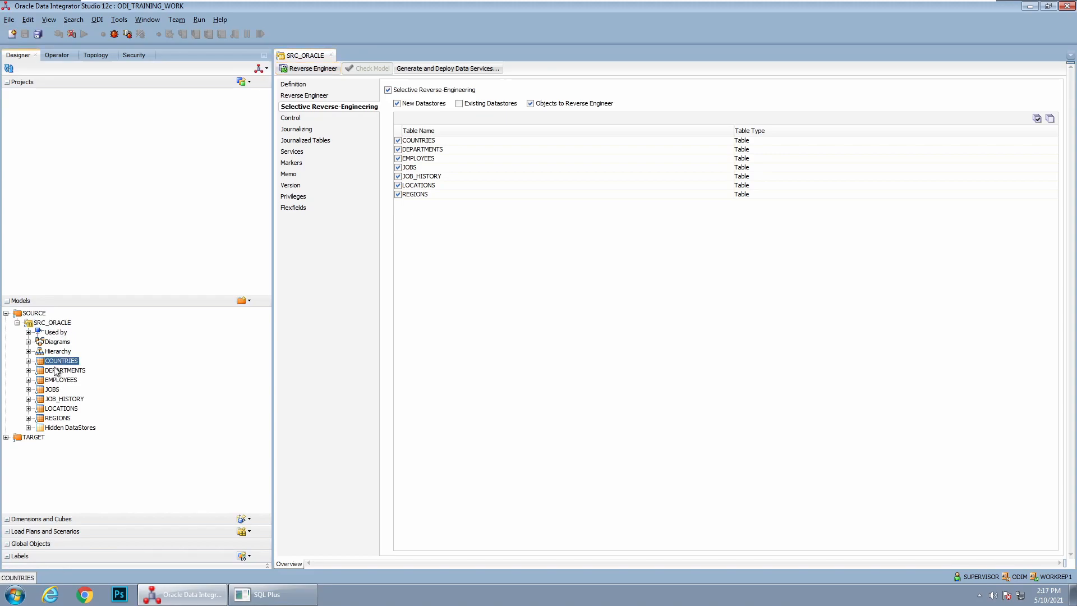
pyautogui.press('Down')
pyautogui.press('Down')
pyautogui.press('Down')
pyautogui.press('Down')
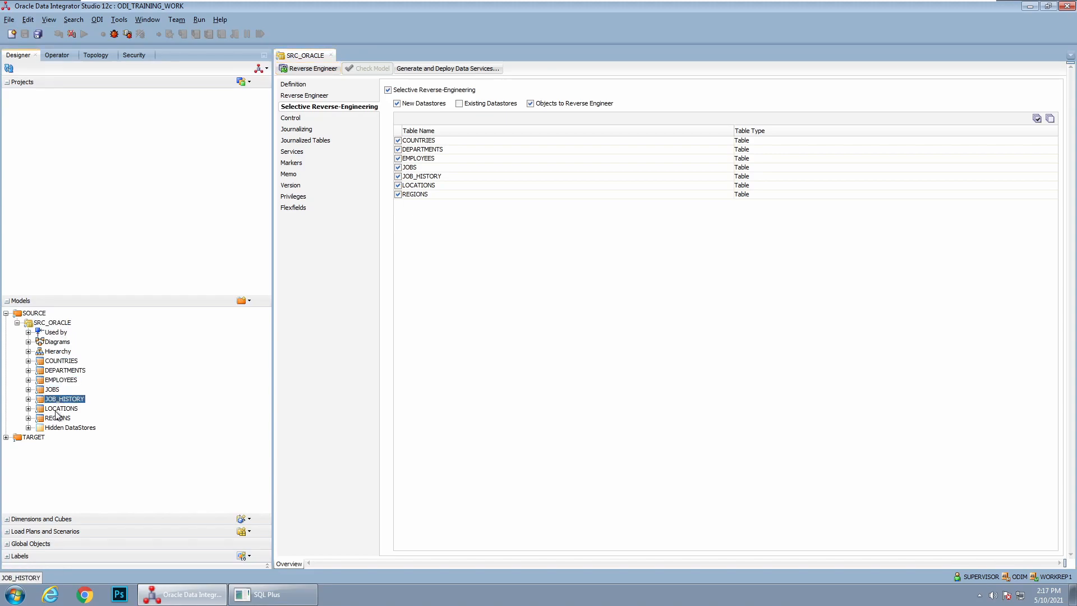
pyautogui.press('Down')
pyautogui.click(52, 362)
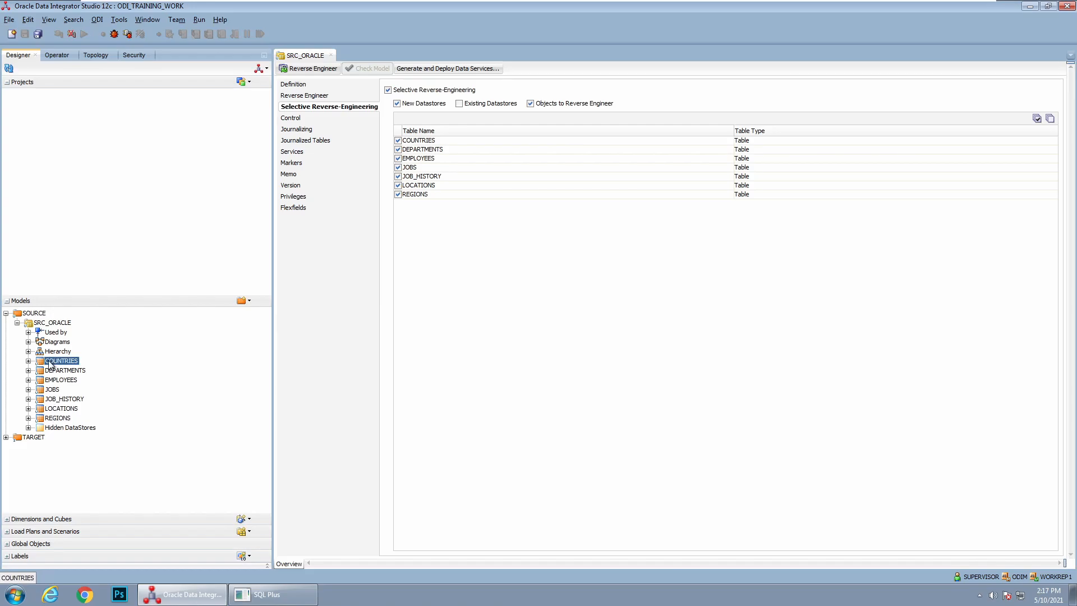
# Open the COUNTRIES datastore with object locking, examine its attributes, and close it
pyautogui.doubleClick(51, 362)
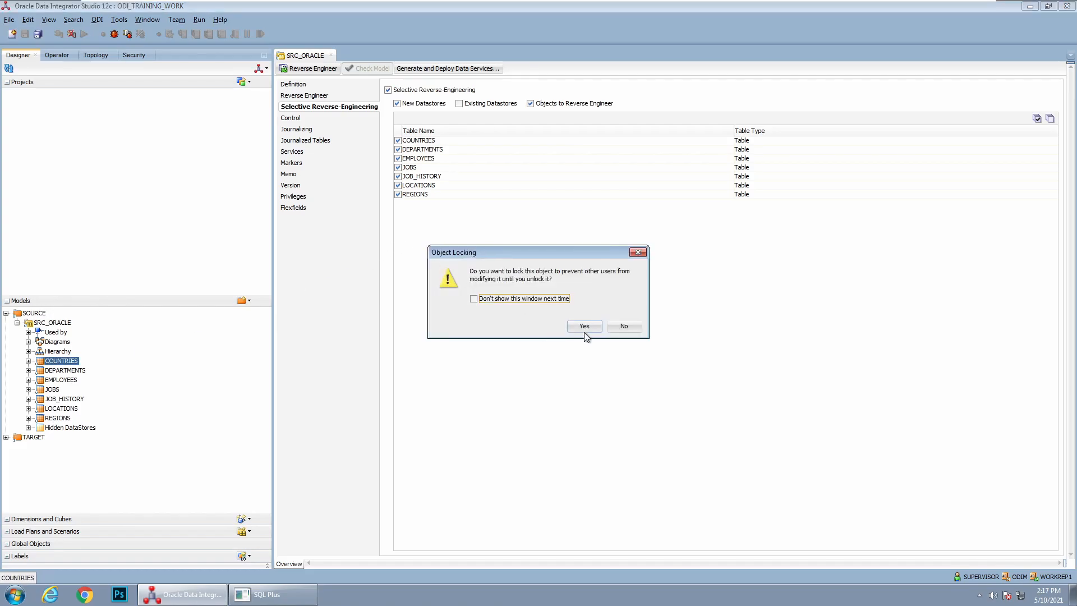
pyautogui.click(584, 332)
pyautogui.click(312, 98)
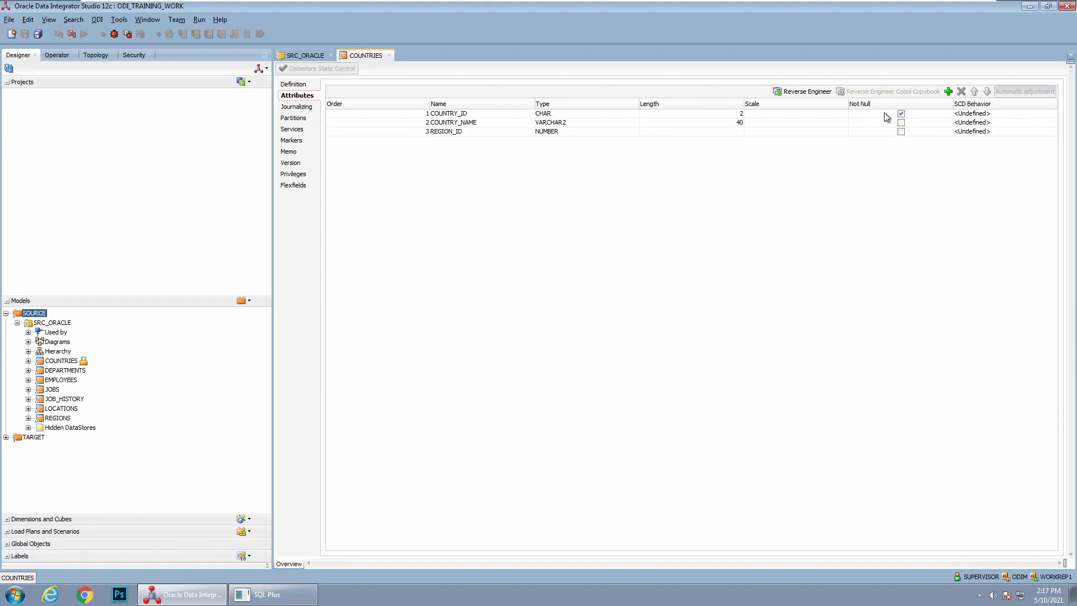
pyautogui.click(390, 55)
pyautogui.click(591, 327)
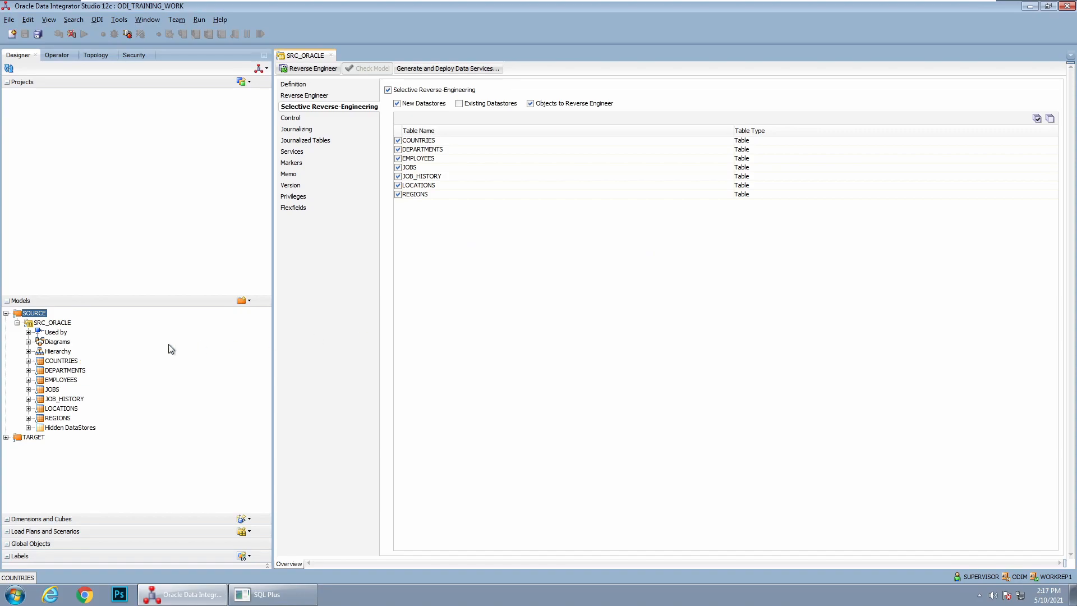
# Examine the attributes node and the primary and foreign key constraints of COUNTRIES in the model tree
pyautogui.click(28, 361)
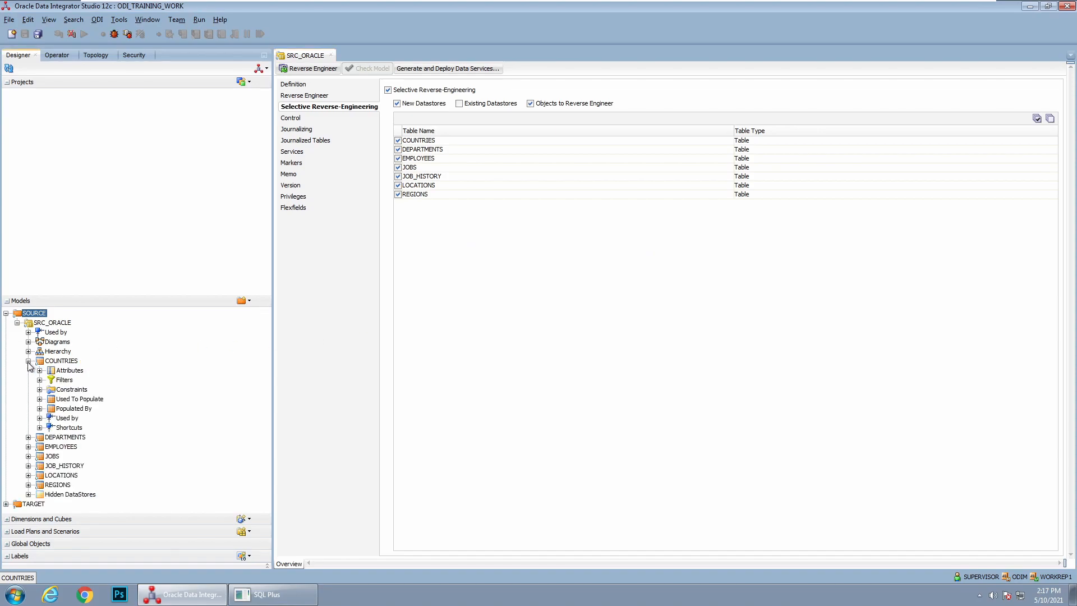
pyautogui.click(69, 371)
pyautogui.click(39, 390)
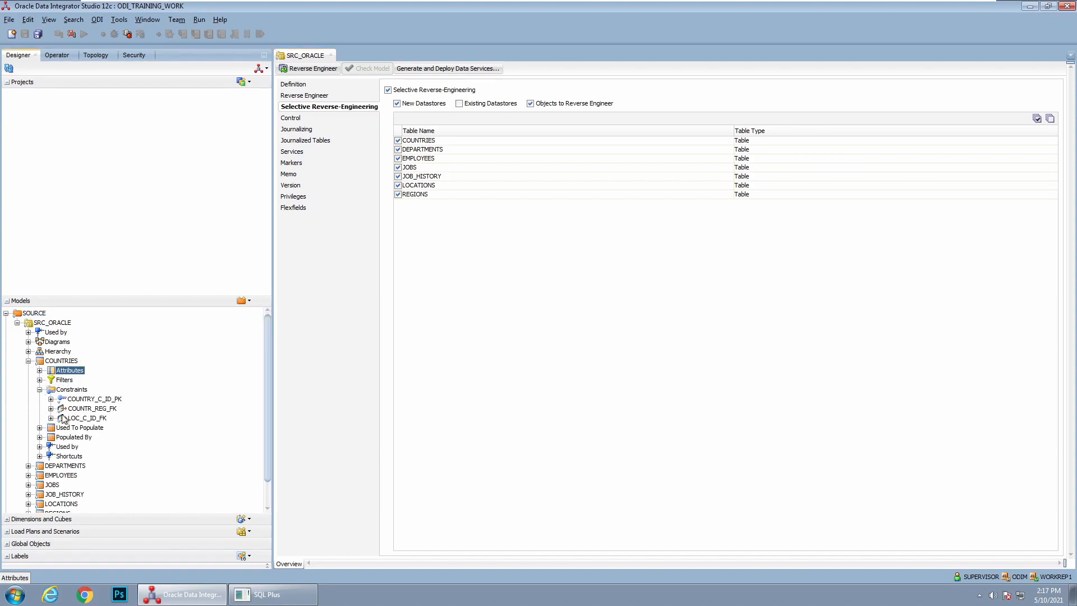
pyautogui.click(104, 399)
pyautogui.click(115, 408)
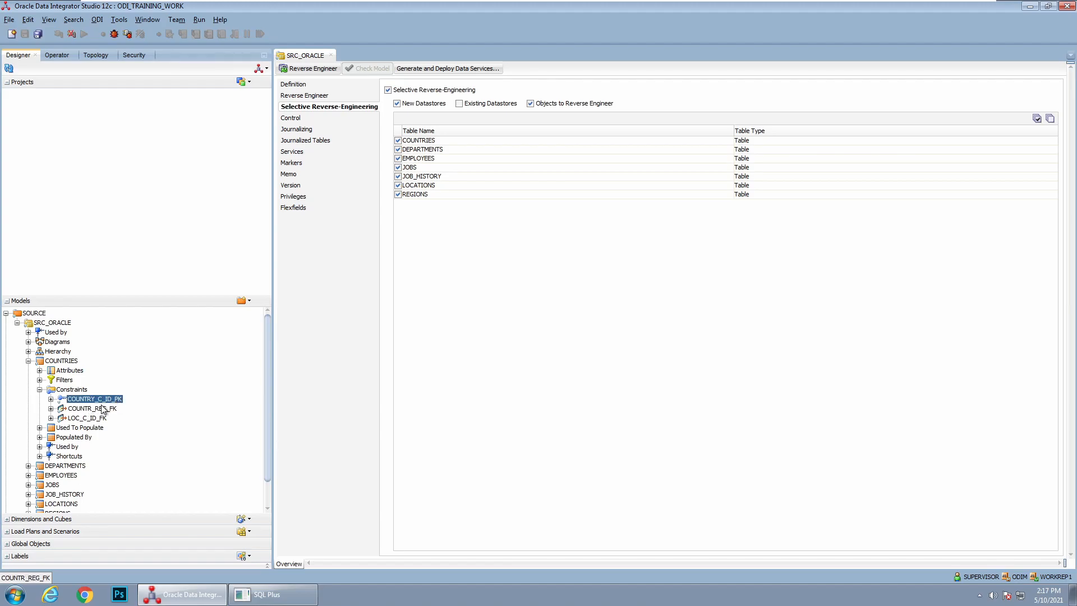
pyautogui.click(91, 418)
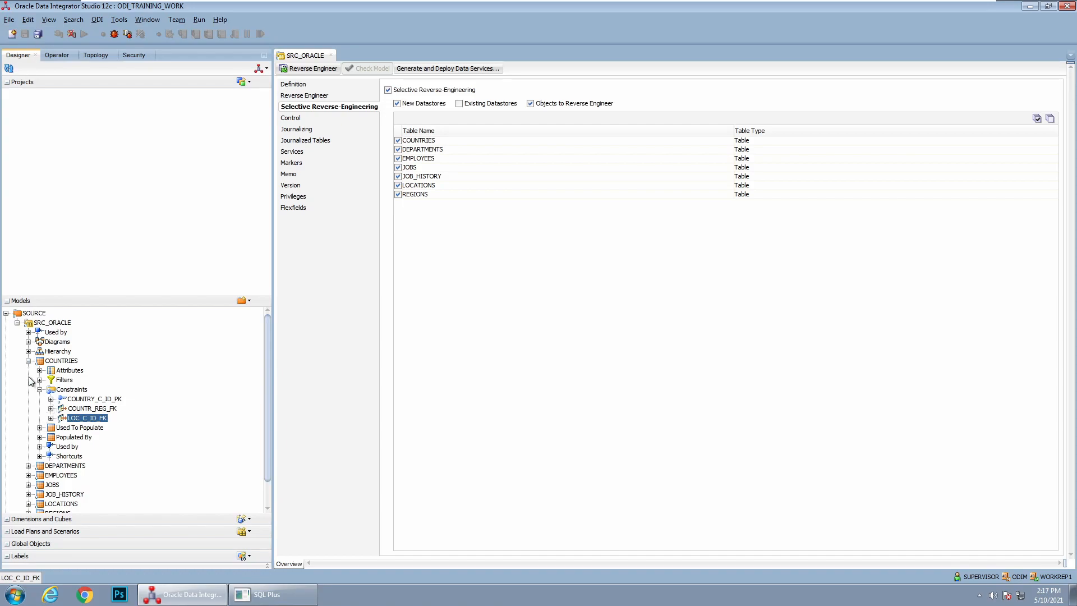
pyautogui.click(17, 322)
# Try listing existing datastores for selective reverse-engineering of SRC_ORACLE, and close the model without saving changes
pyautogui.click(531, 103)
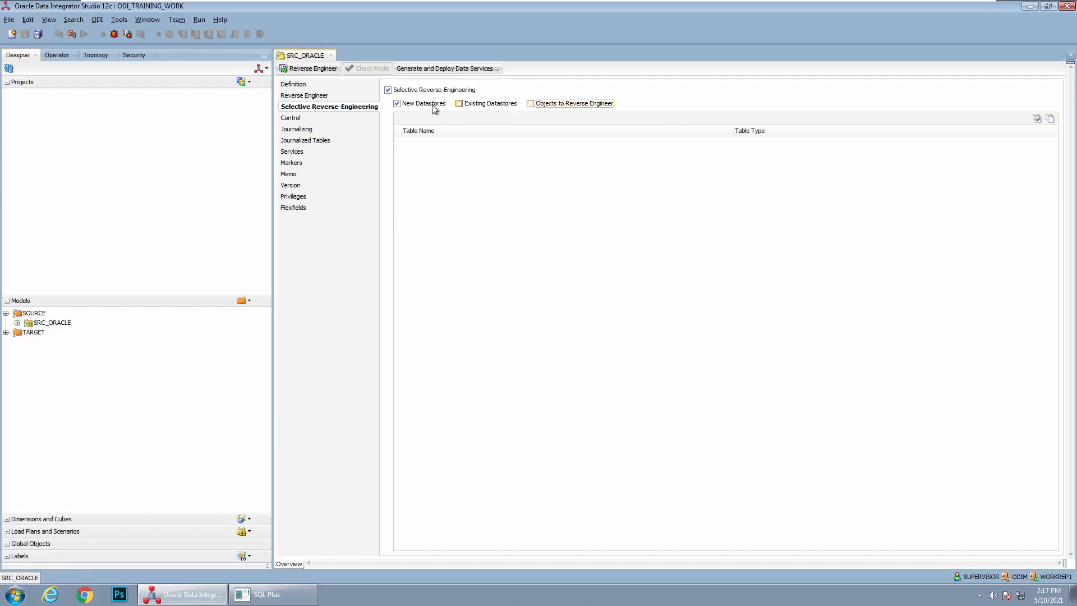
pyautogui.click(17, 322)
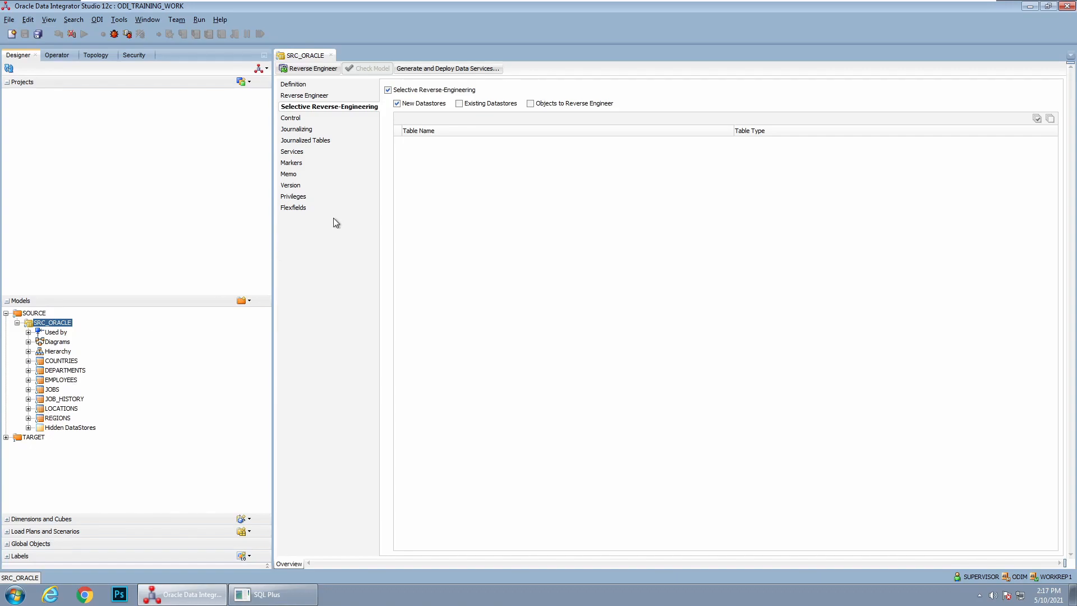
pyautogui.click(531, 103)
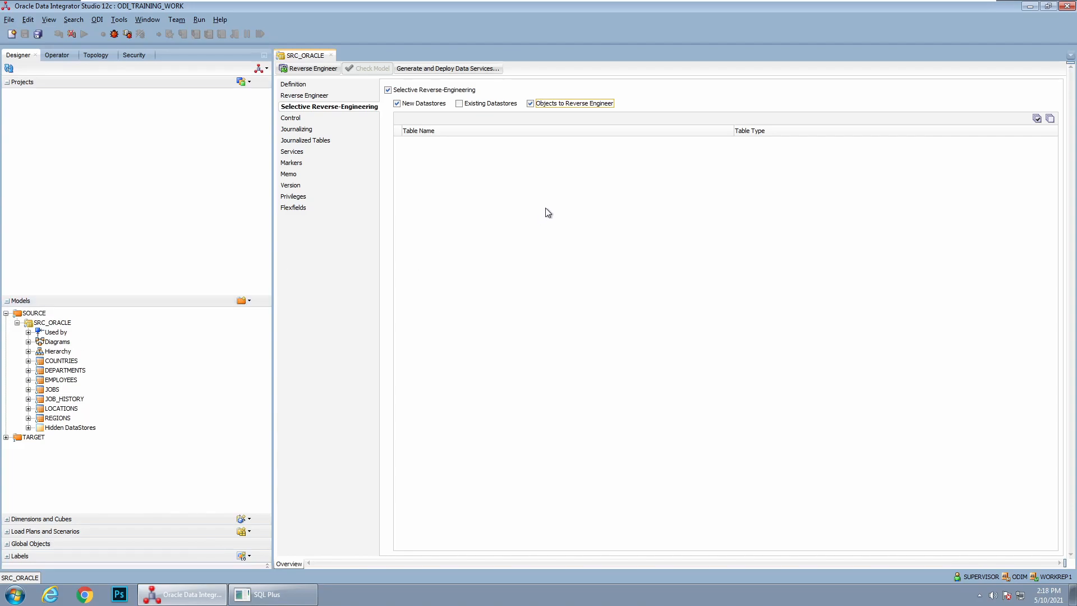
pyautogui.click(472, 104)
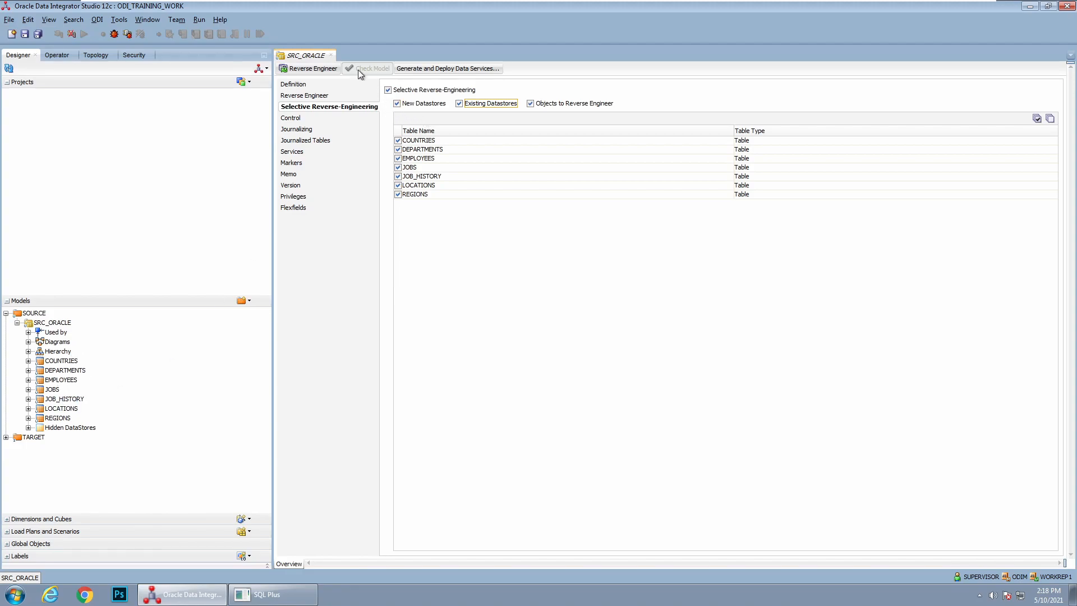
pyautogui.click(331, 55)
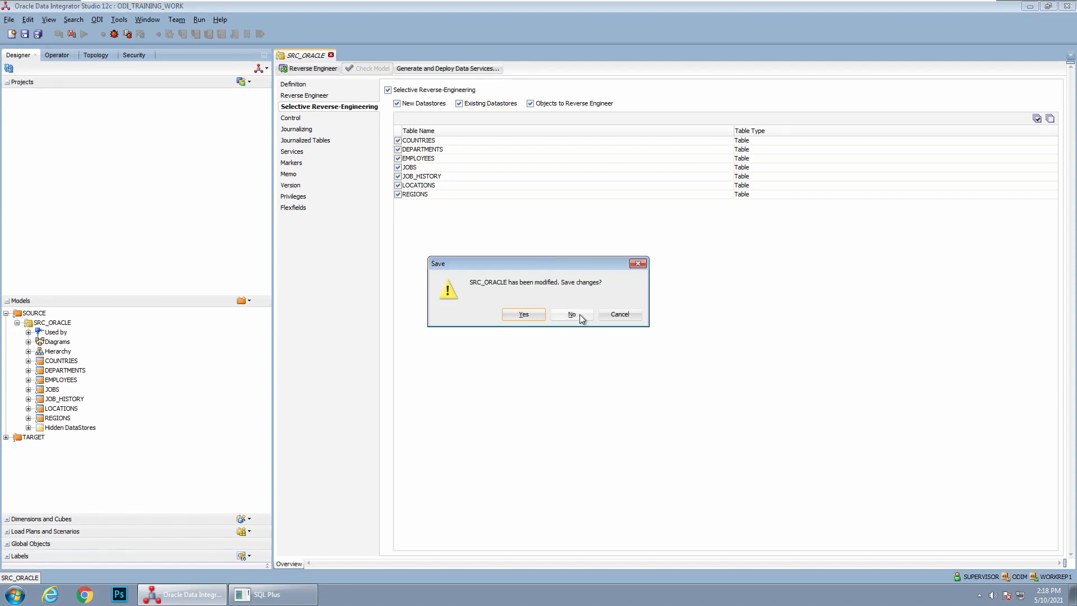
pyautogui.click(580, 314)
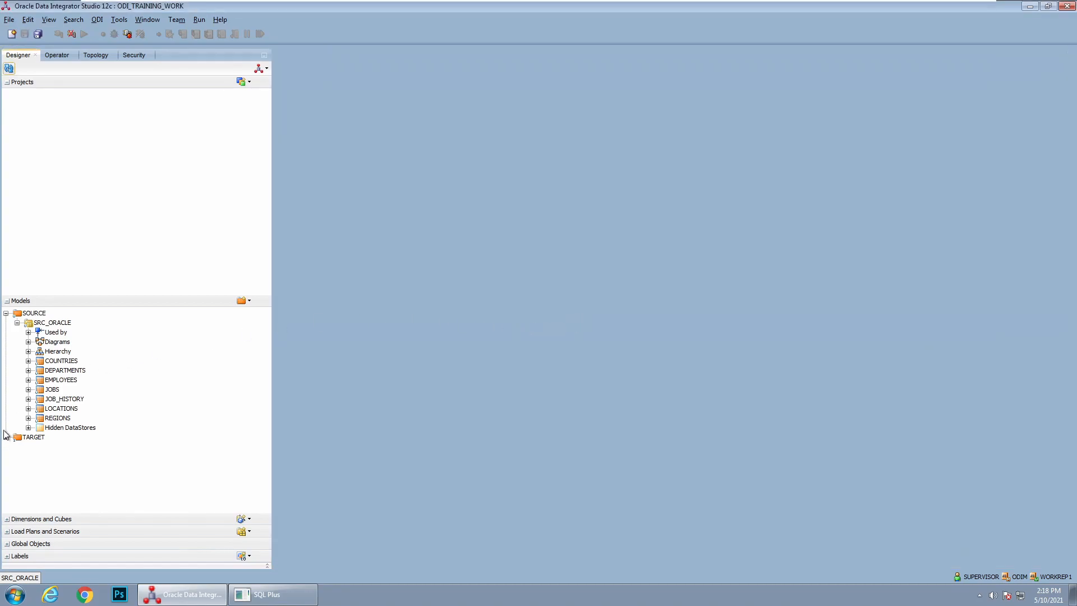
# Create and save a model named TRG_ORACLE with Oracle technology in the TARGET model folder, and display its reverse-engineering settings
pyautogui.rightClick(32, 438)
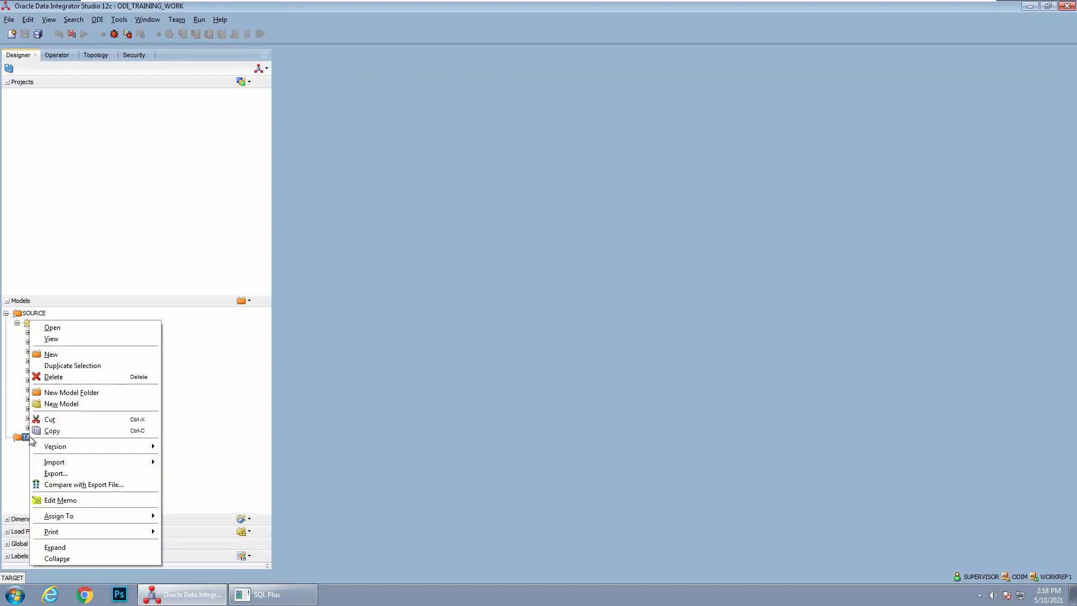
pyautogui.click(83, 406)
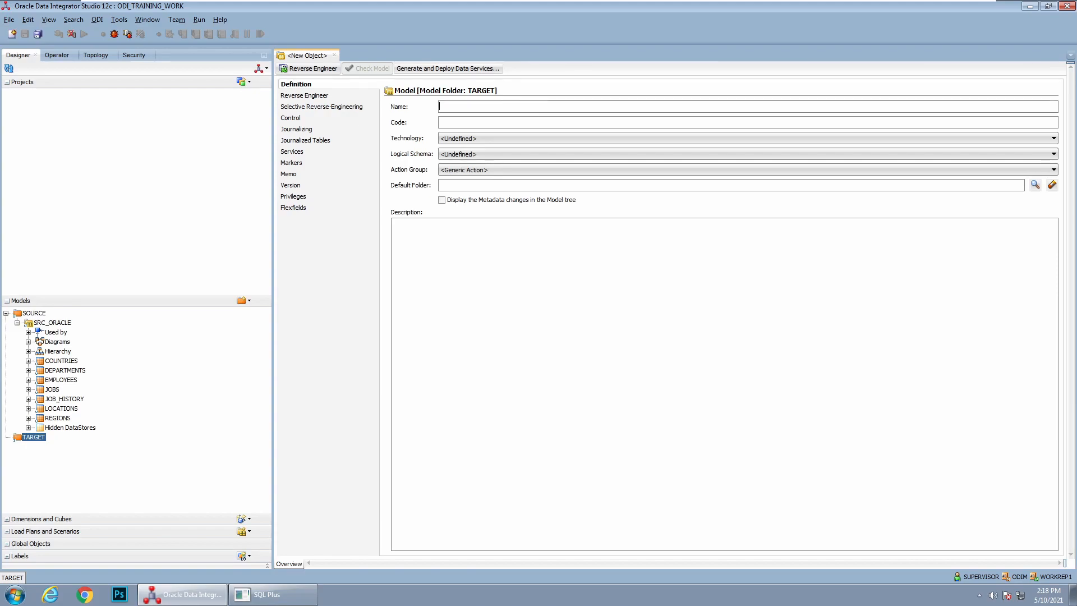
pyautogui.write('TRG_')
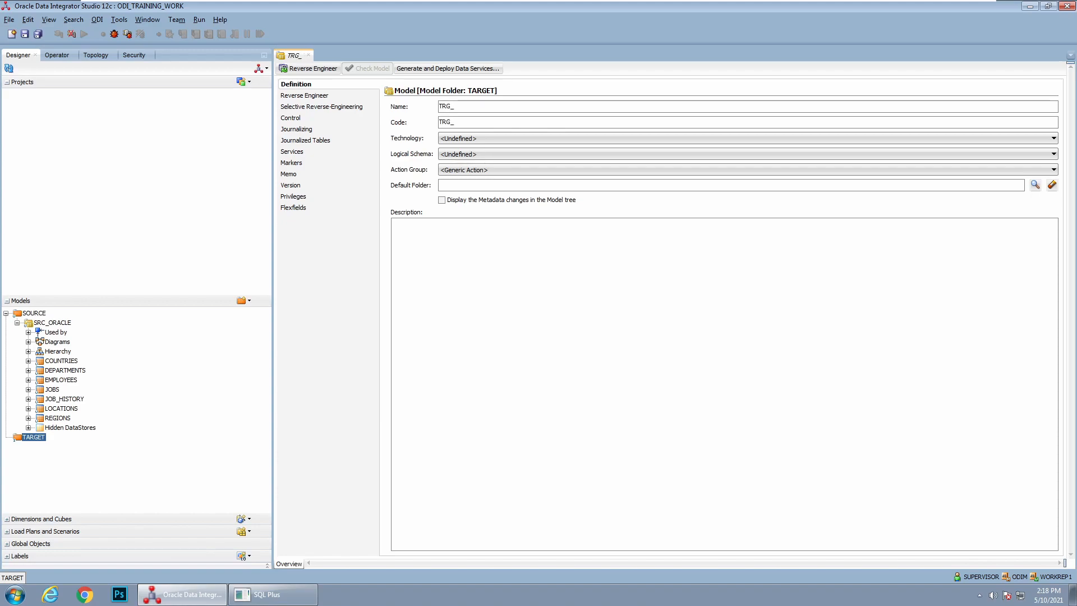
pyautogui.write('ORACLE')
pyautogui.click(467, 138)
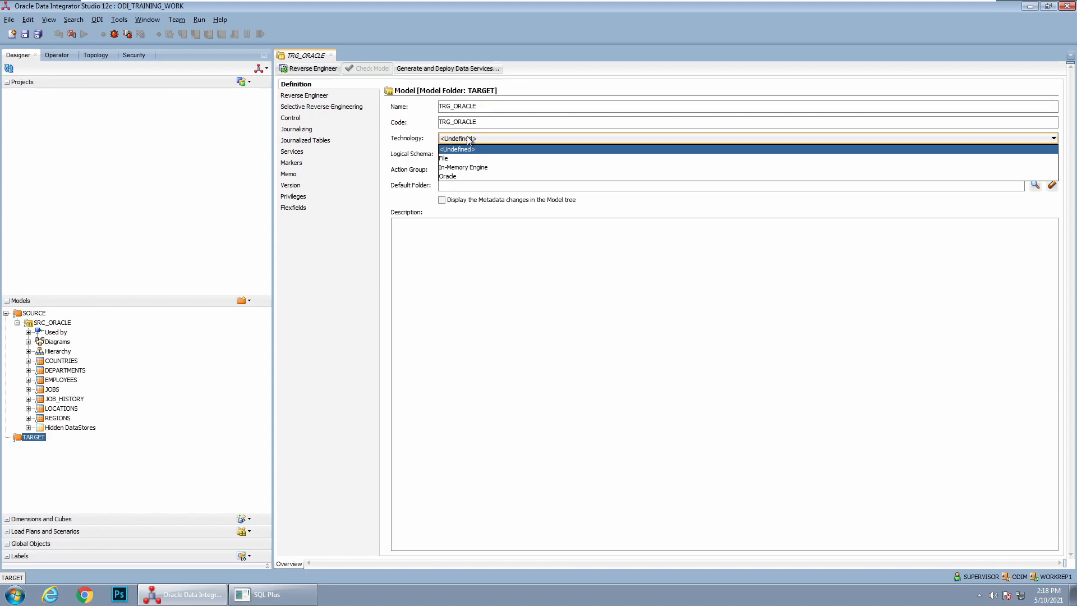
pyautogui.click(455, 176)
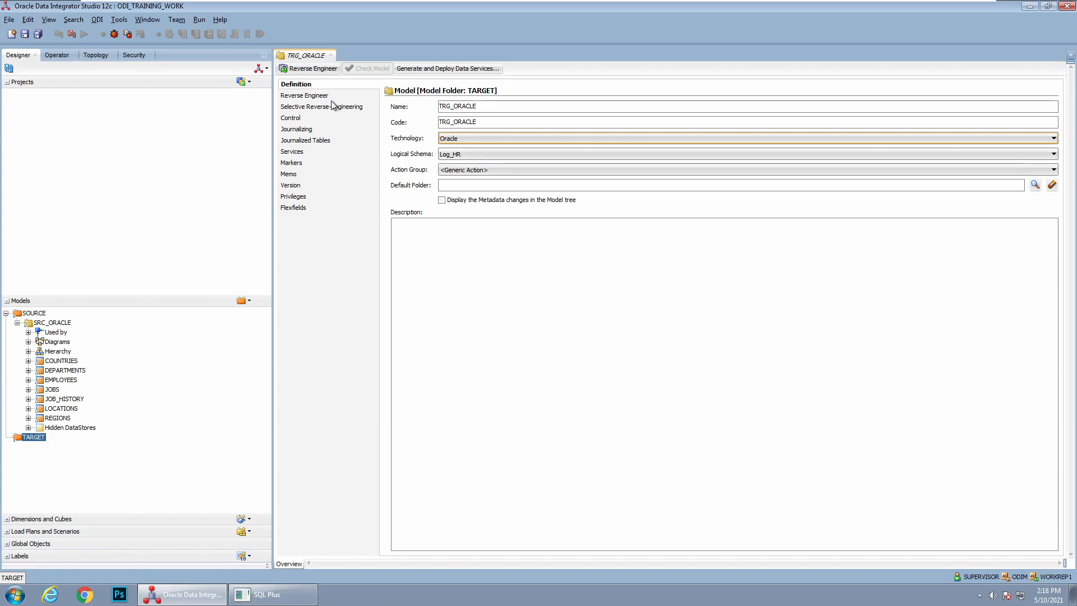
pyautogui.click(25, 34)
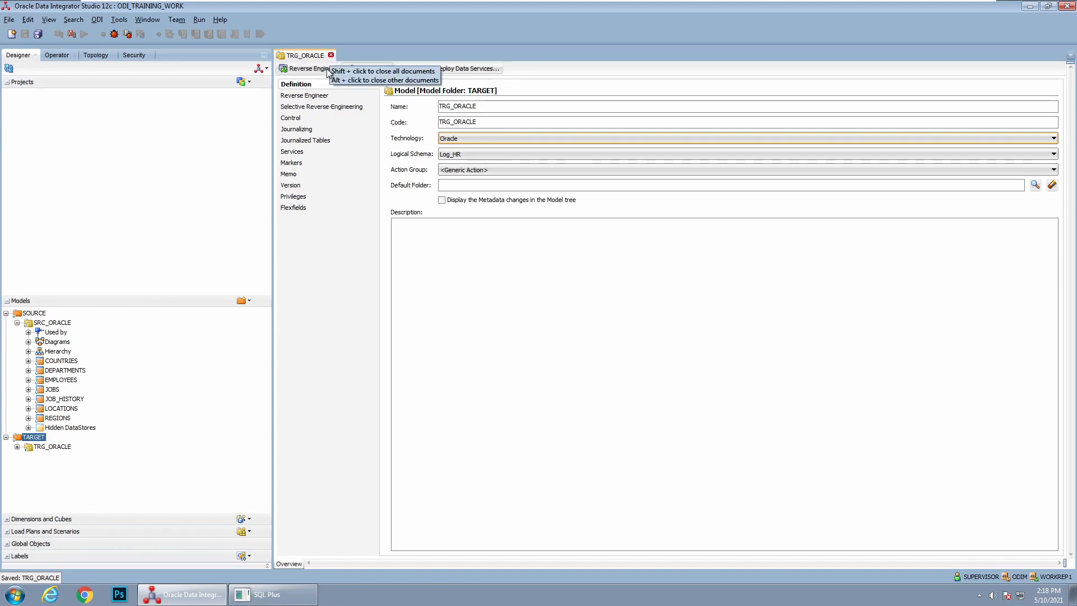
pyautogui.click(326, 97)
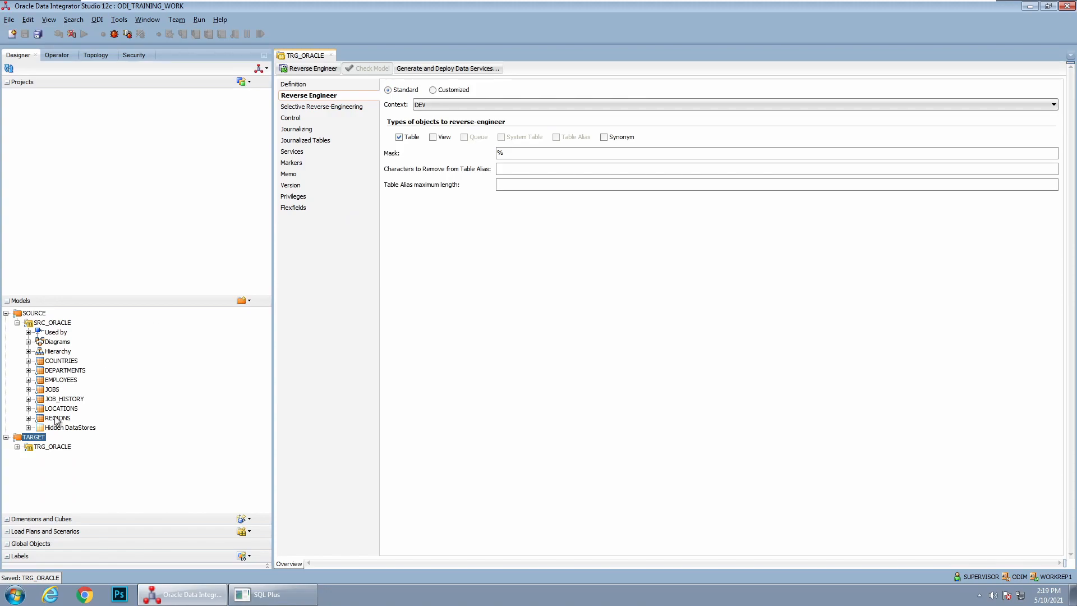
# Close the TRG_ORACLE model, switch to SQL Plus, and create table hr.test_table with columns employee_id number and first_last_name varchar2(100 Char)
pyautogui.click(330, 55)
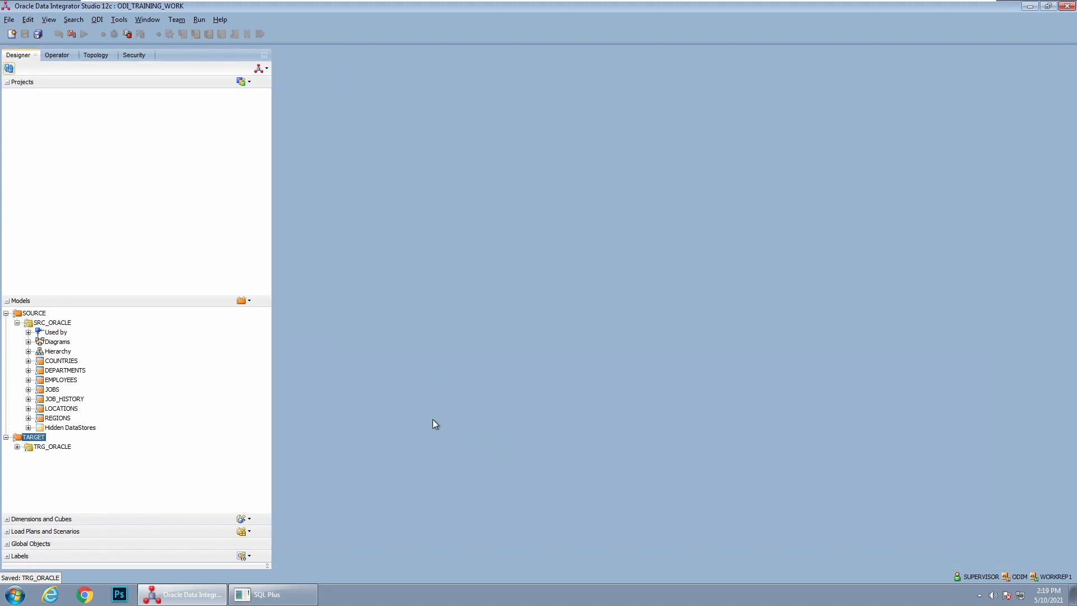
pyautogui.click(268, 594)
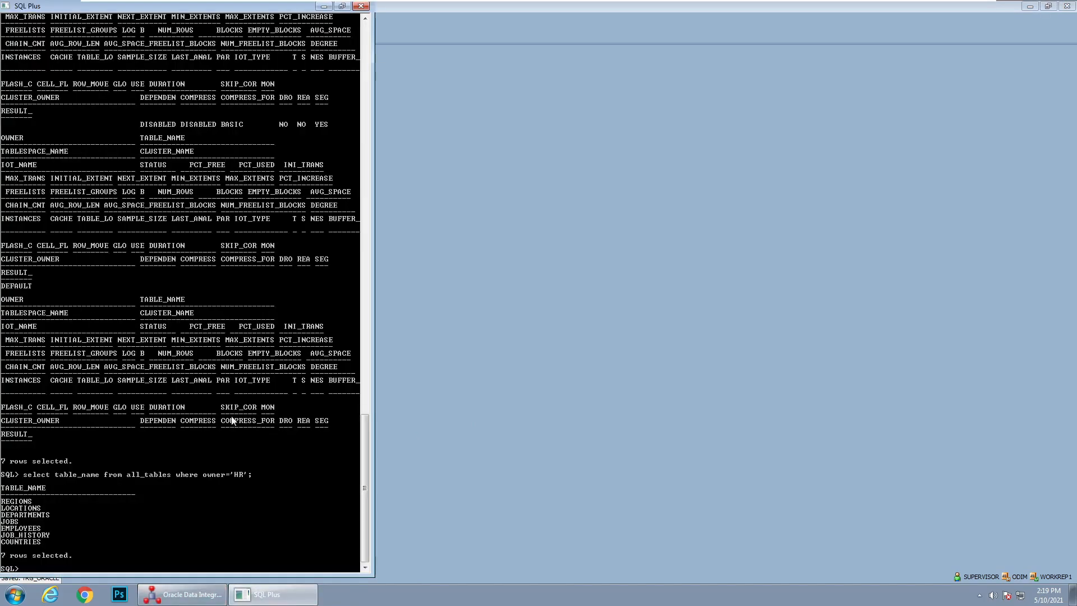
pyautogui.doubleClick(239, 7)
pyautogui.moveTo(620, 10); pyautogui.dragTo(650, 64)
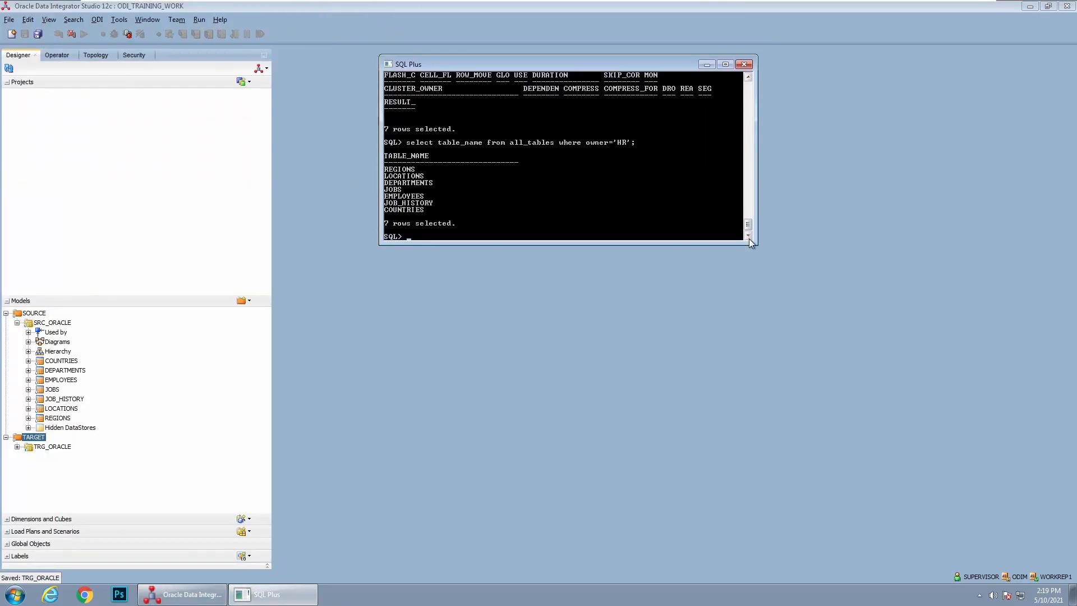
pyautogui.moveTo(749, 238); pyautogui.dragTo(475, 351)
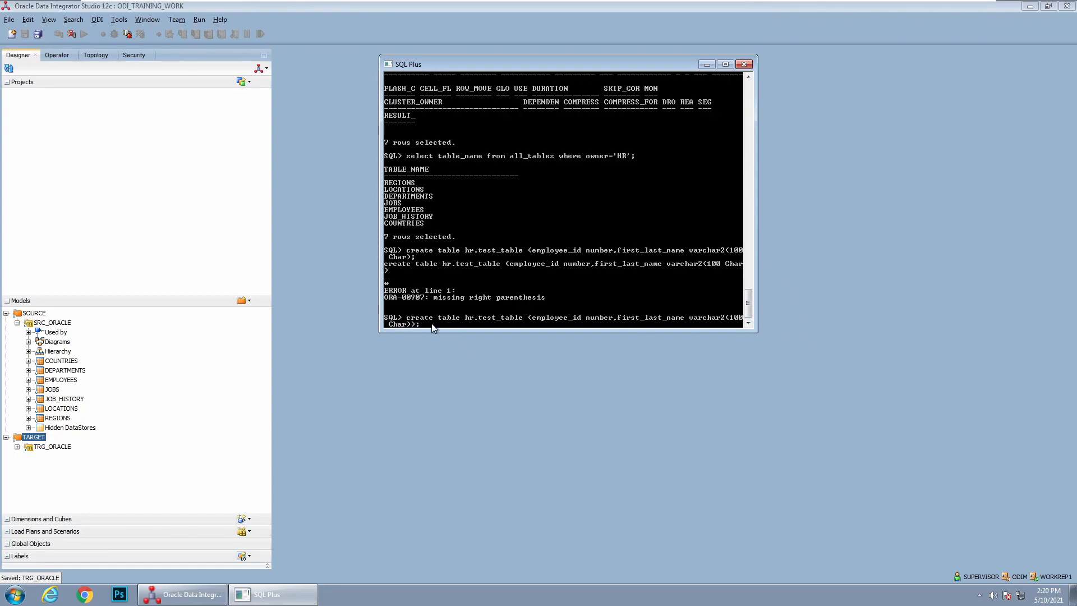
pyautogui.press('Return')
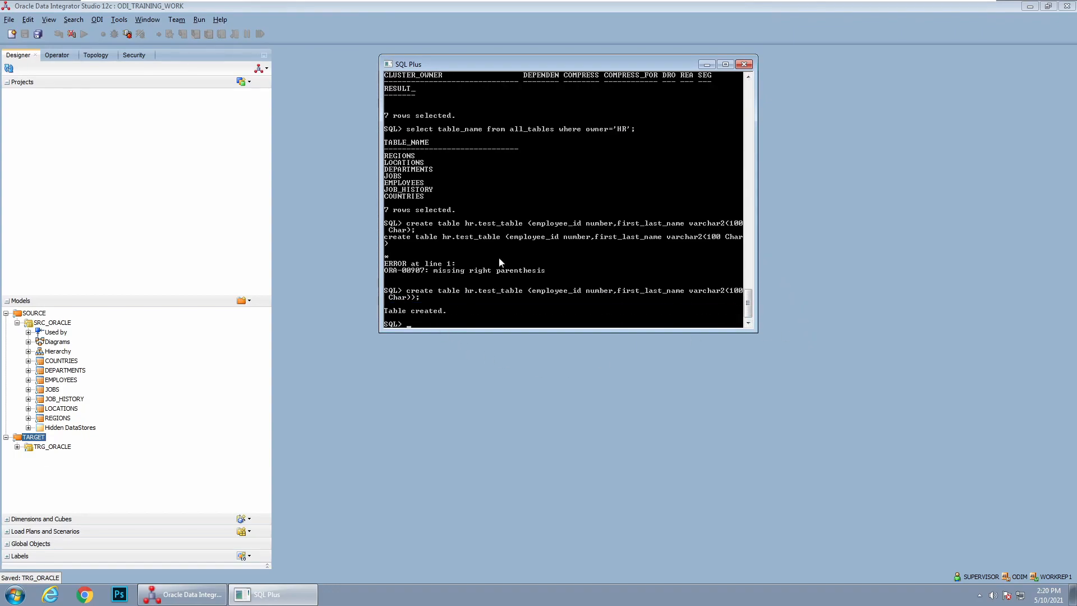
# Reopen the TRG_ORACLE model in ODI Studio and set its reverse-engineering mask to match table names containing TES
pyautogui.doubleClick(43, 447)
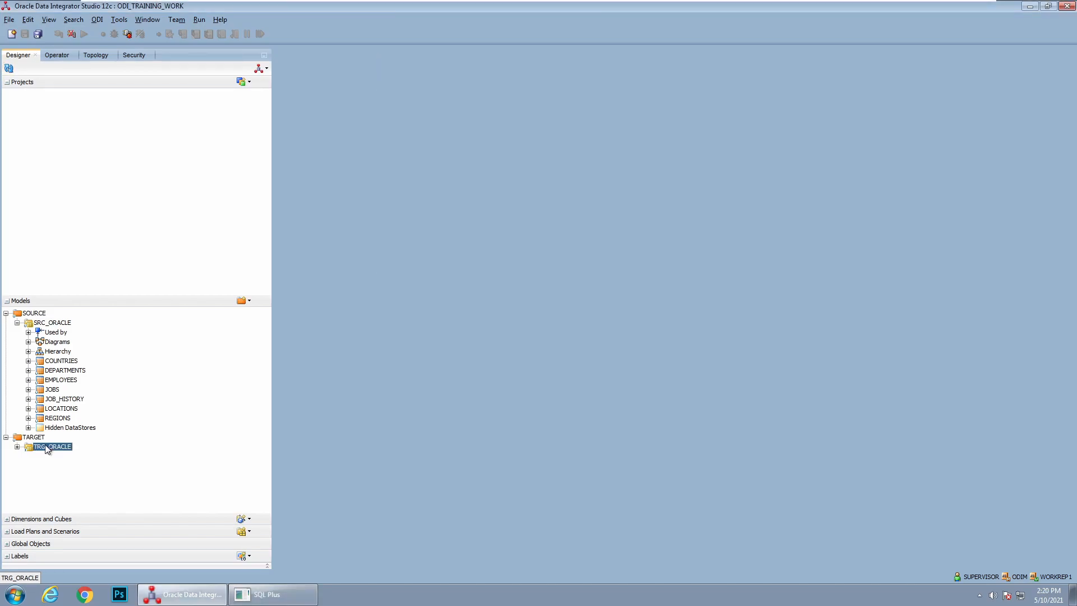
pyautogui.click(308, 96)
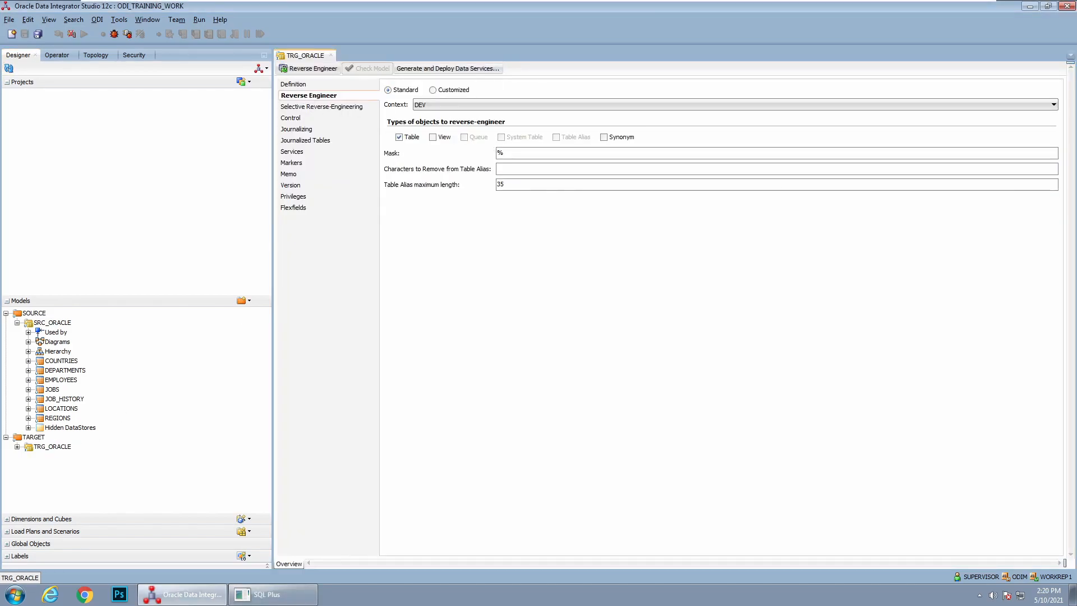
pyautogui.write('&&')
pyautogui.press('BackSpace')
pyautogui.press('BackSpace')
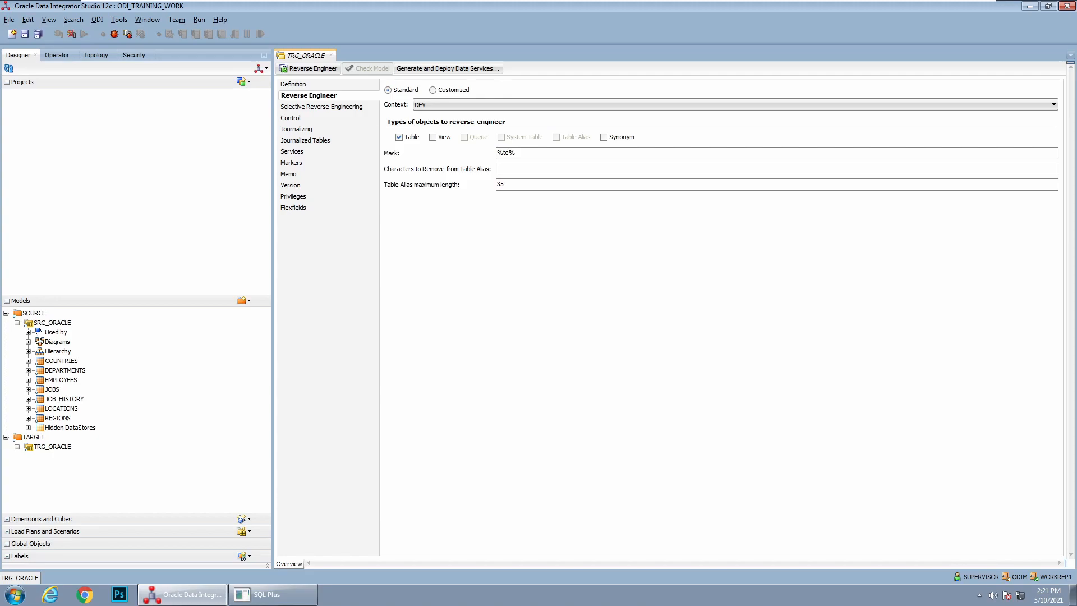
pyautogui.write('TEST')
# Enable selective reverse-engineering for TRG_ORACLE, list the new objects to reverse-engineer, and reverse-engineer TEST_TABLE, saving the model
pyautogui.click(318, 106)
pyautogui.click(415, 90)
pyautogui.click(541, 105)
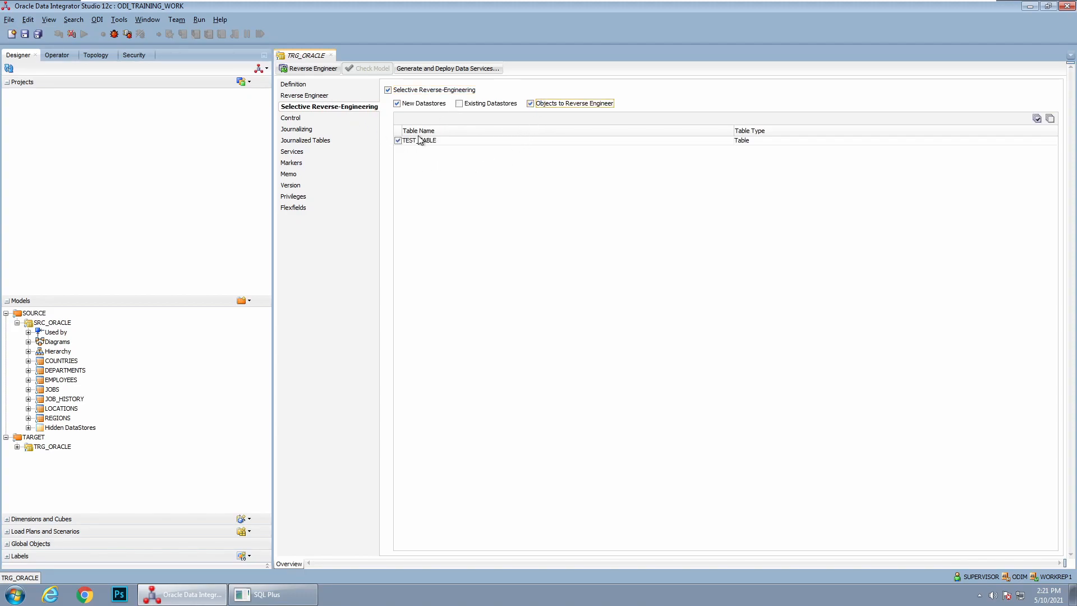
pyautogui.click(310, 69)
pyautogui.click(581, 318)
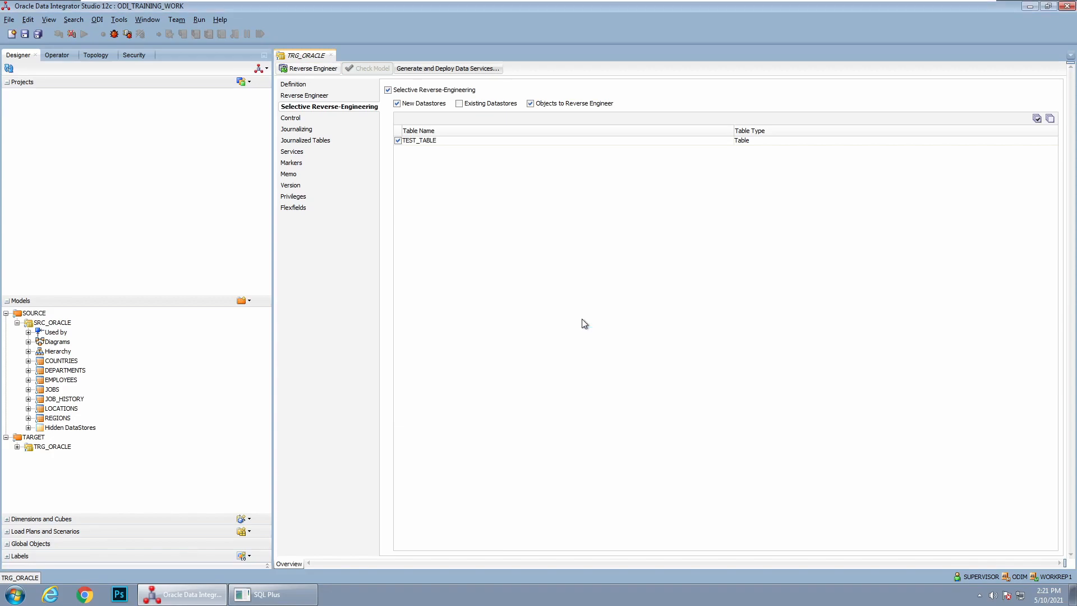
# Open TEST_TABLE under TRG_ORACLE with object locking, examine its attributes, and close it unlocked along with the model
pyautogui.doubleClick(25, 447)
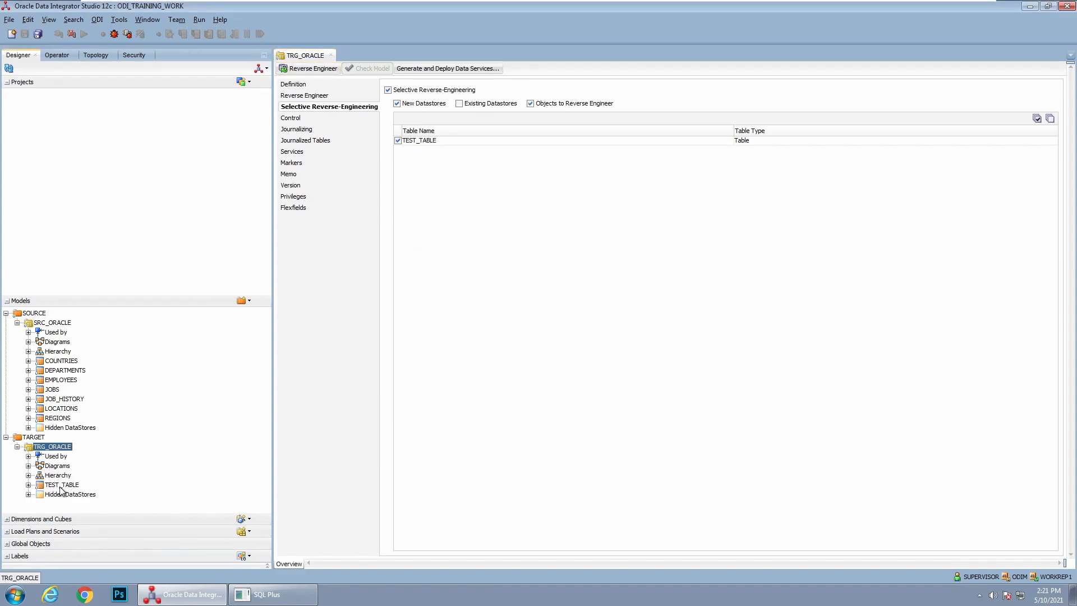
pyautogui.doubleClick(63, 485)
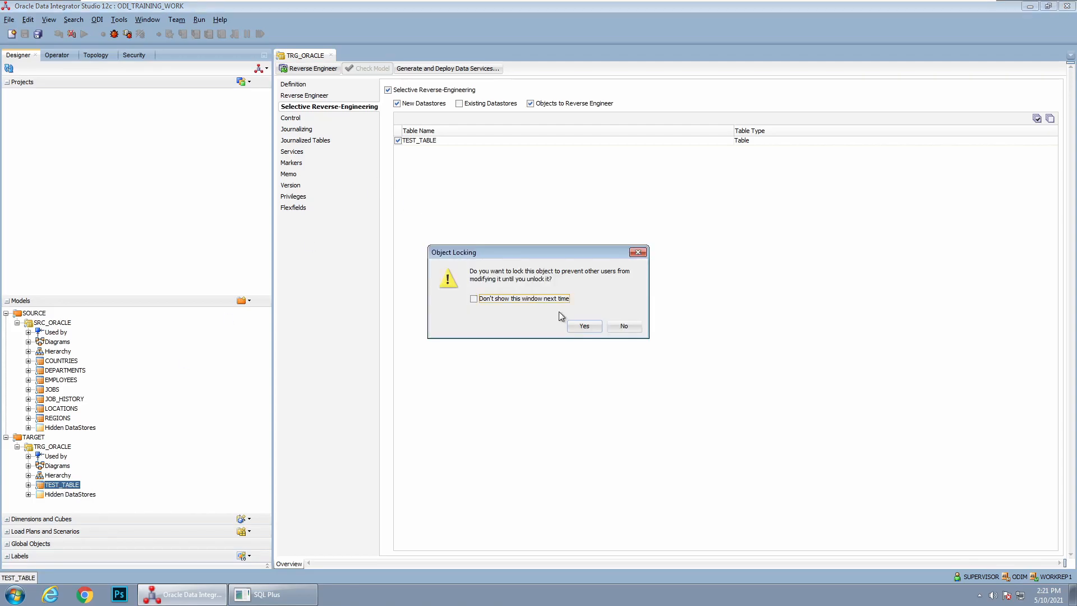
pyautogui.click(584, 326)
pyautogui.click(295, 96)
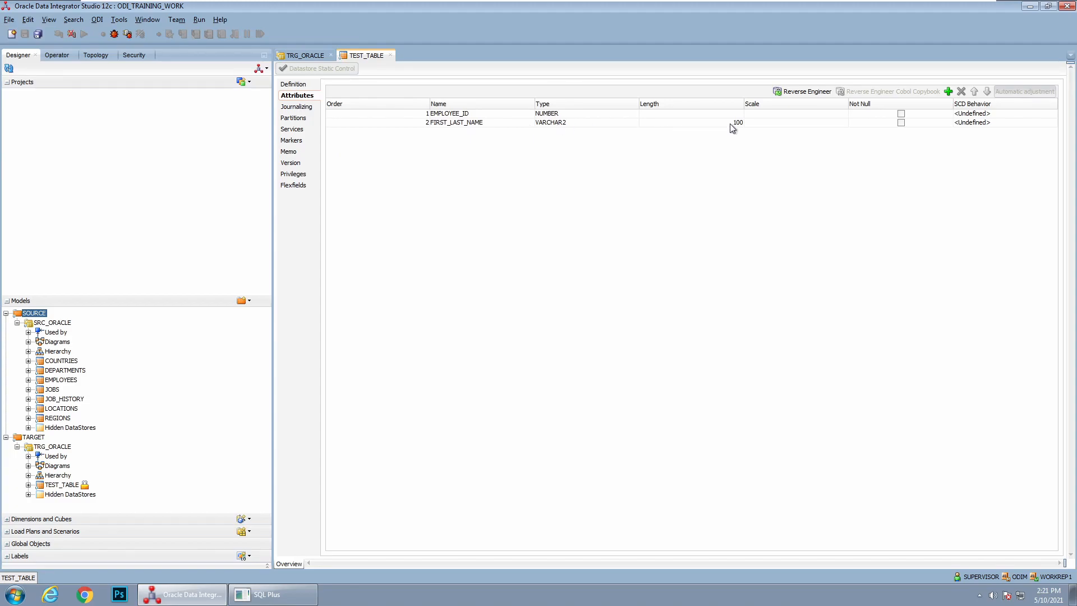
pyautogui.click(391, 55)
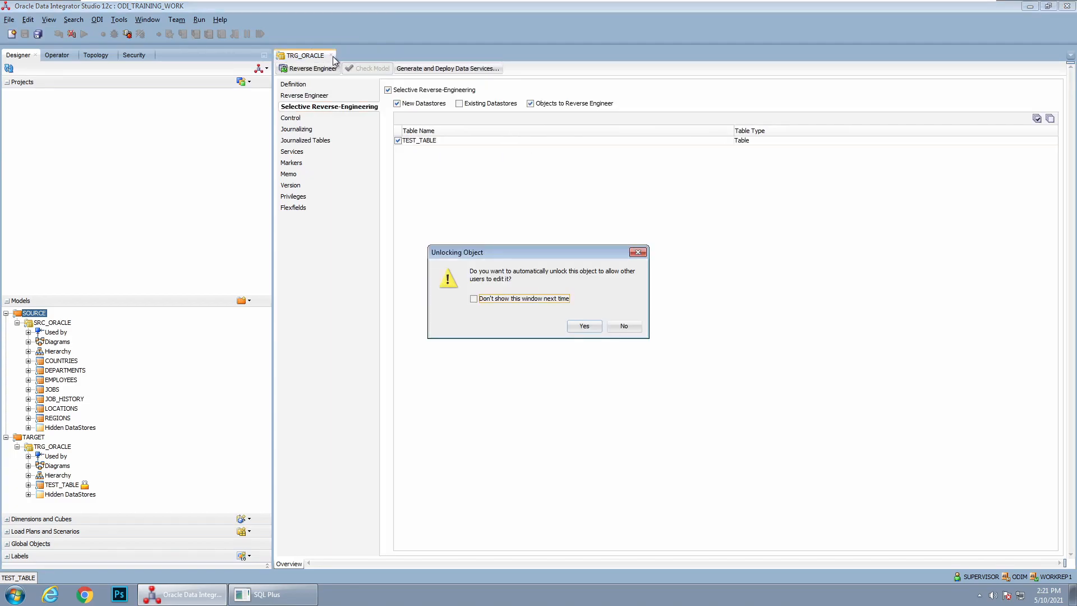
pyautogui.click(588, 328)
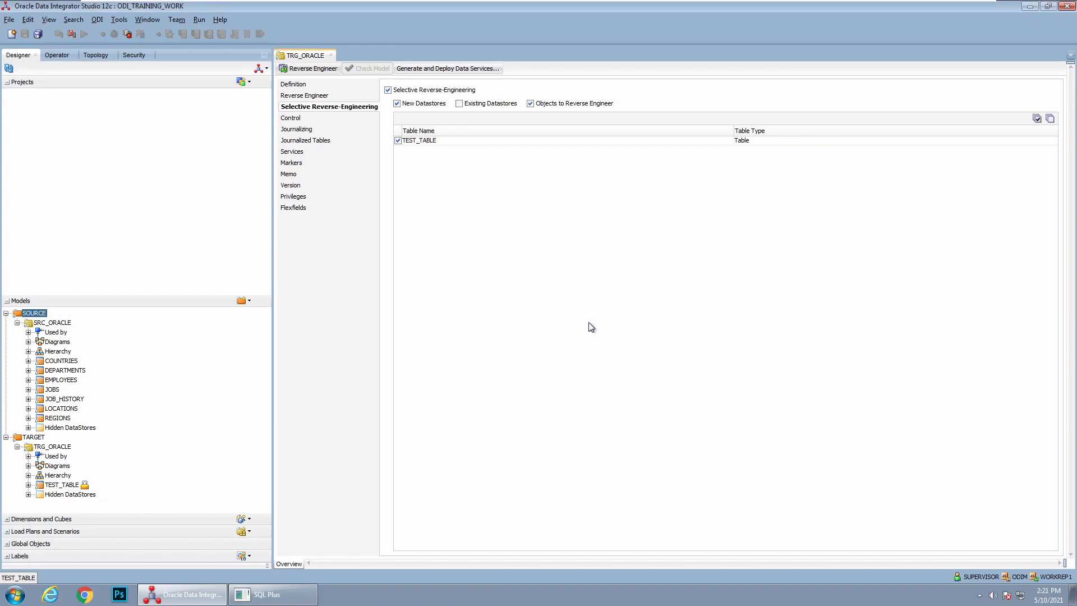
pyautogui.click(331, 55)
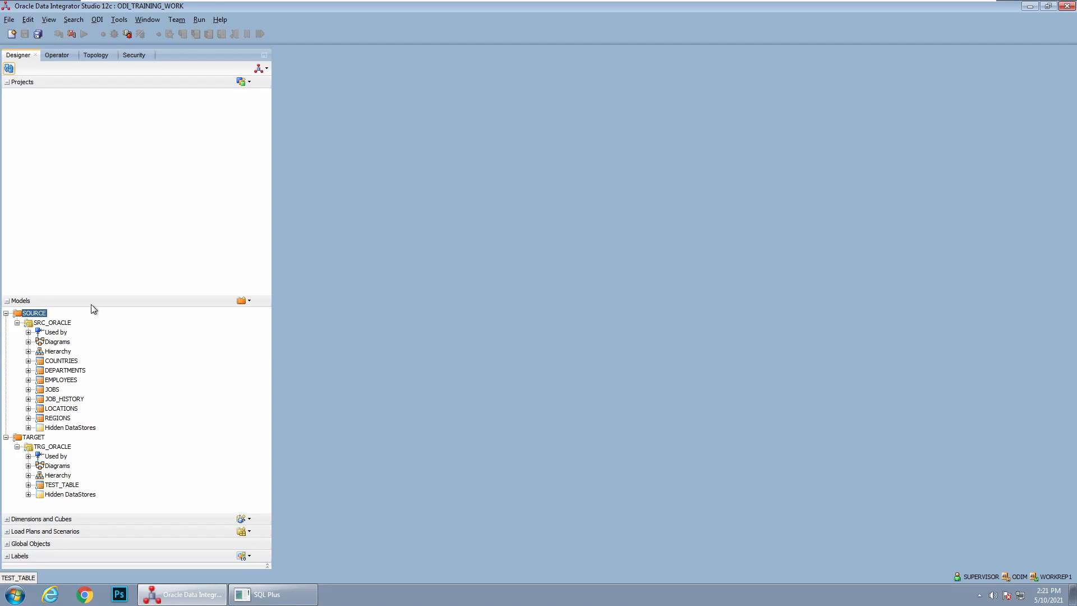
pyautogui.moveTo(93, 305); pyautogui.dragTo(103, 232)
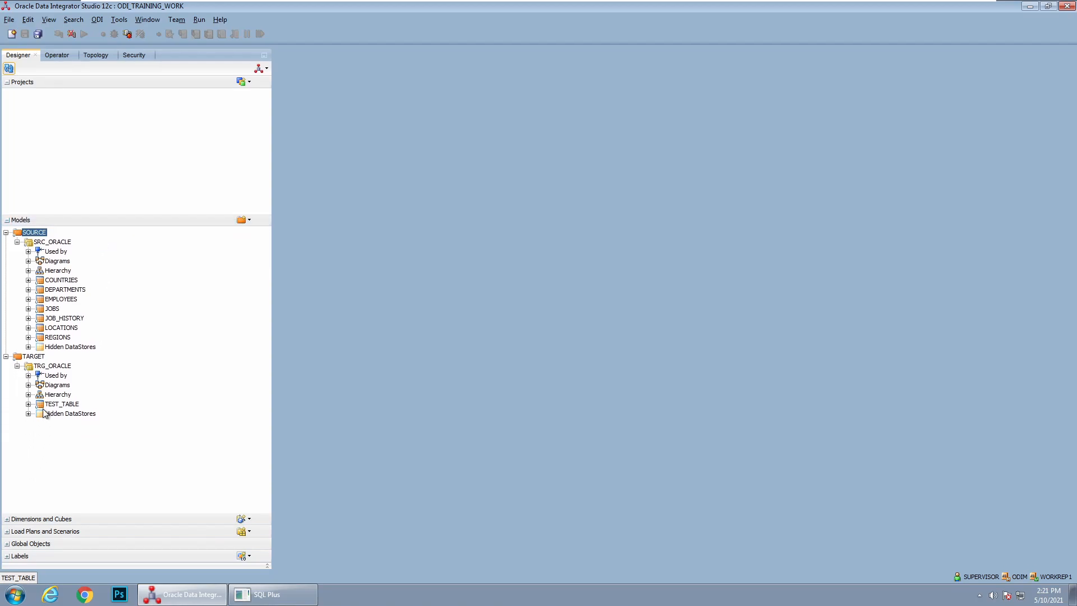
pyautogui.moveTo(111, 223); pyautogui.dragTo(112, 264)
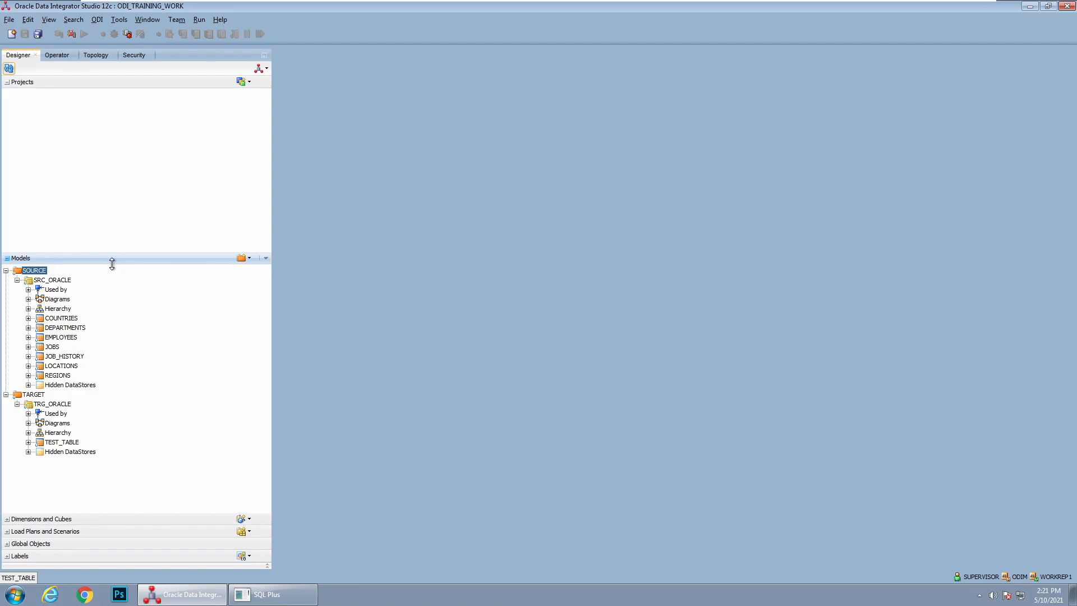
pyautogui.moveTo(112, 264); pyautogui.dragTo(112, 287)
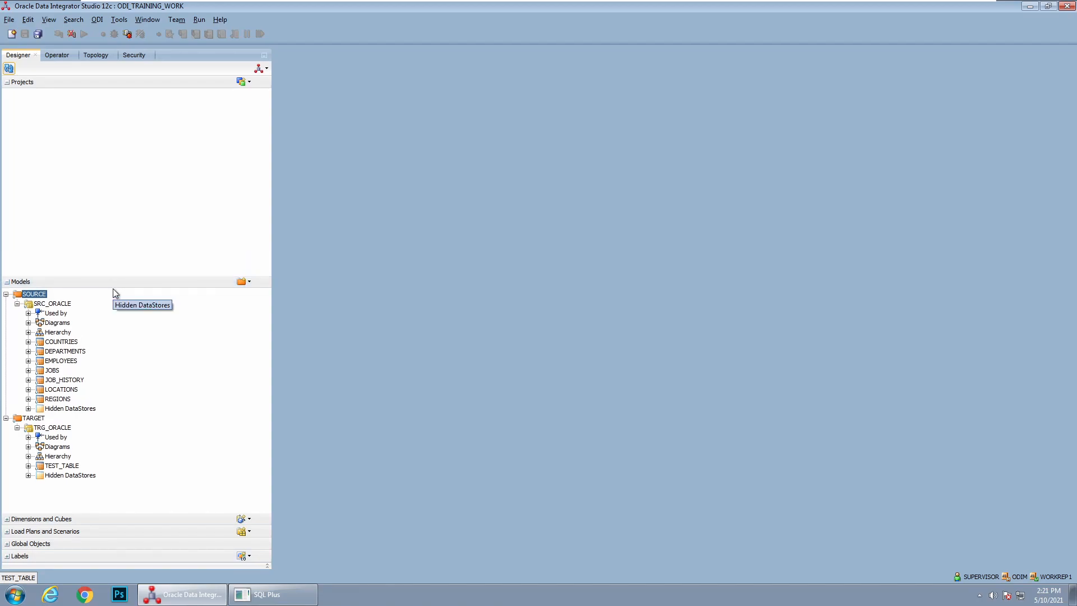
pyautogui.moveTo(117, 287); pyautogui.dragTo(118, 308)
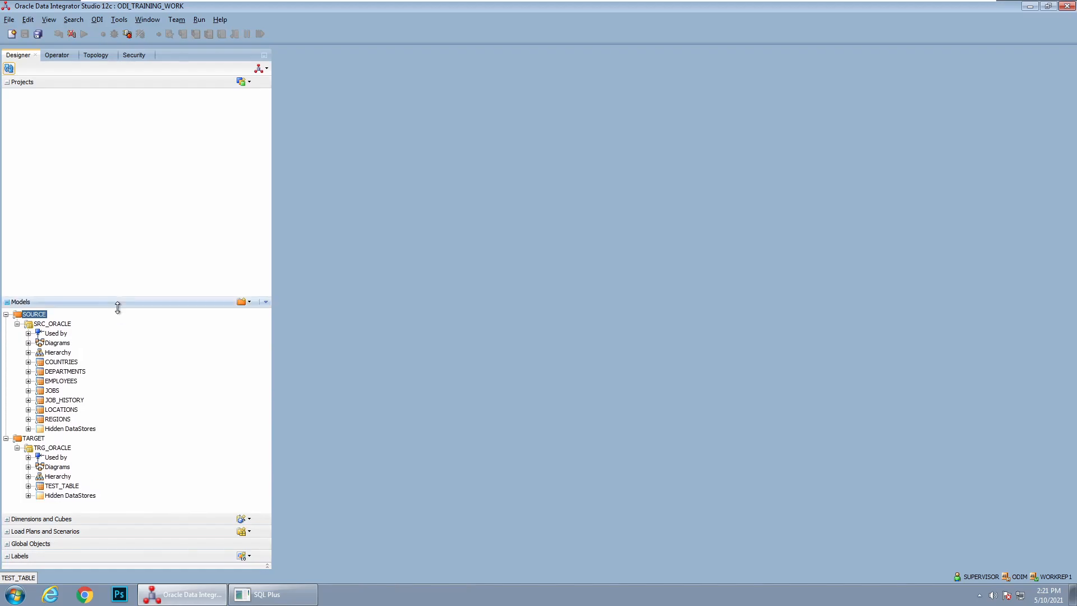